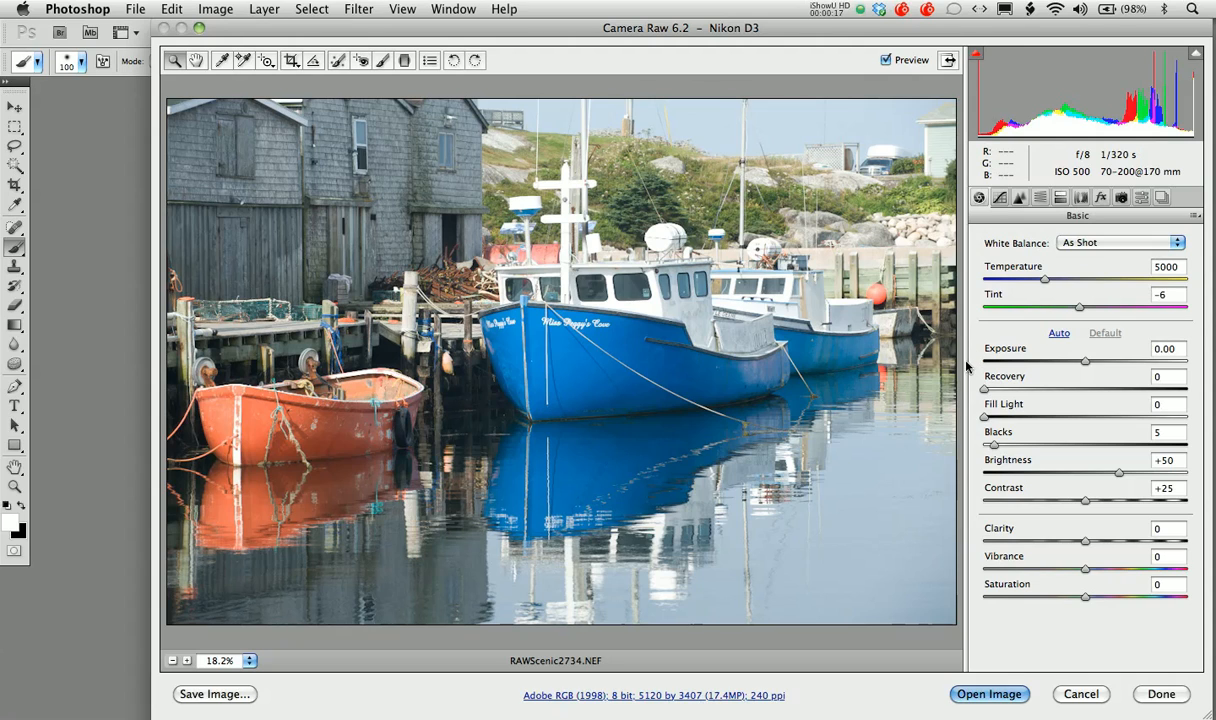
Open RAWScenic2734.NEF from Camera Raw with its current settings
left_click(987, 695)
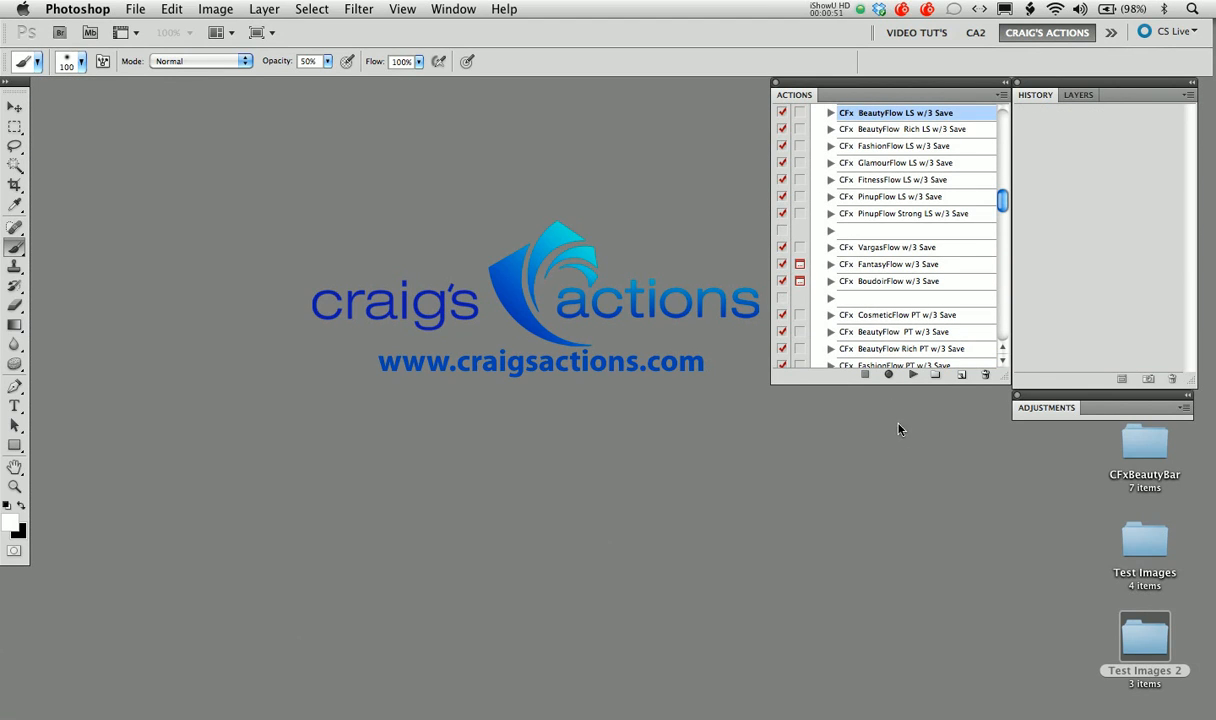
Switch to Finder, enlarge the Storage window, and delete the JPG and PSD files inside the DUMP FILES output subfolders
left_click(902, 432)
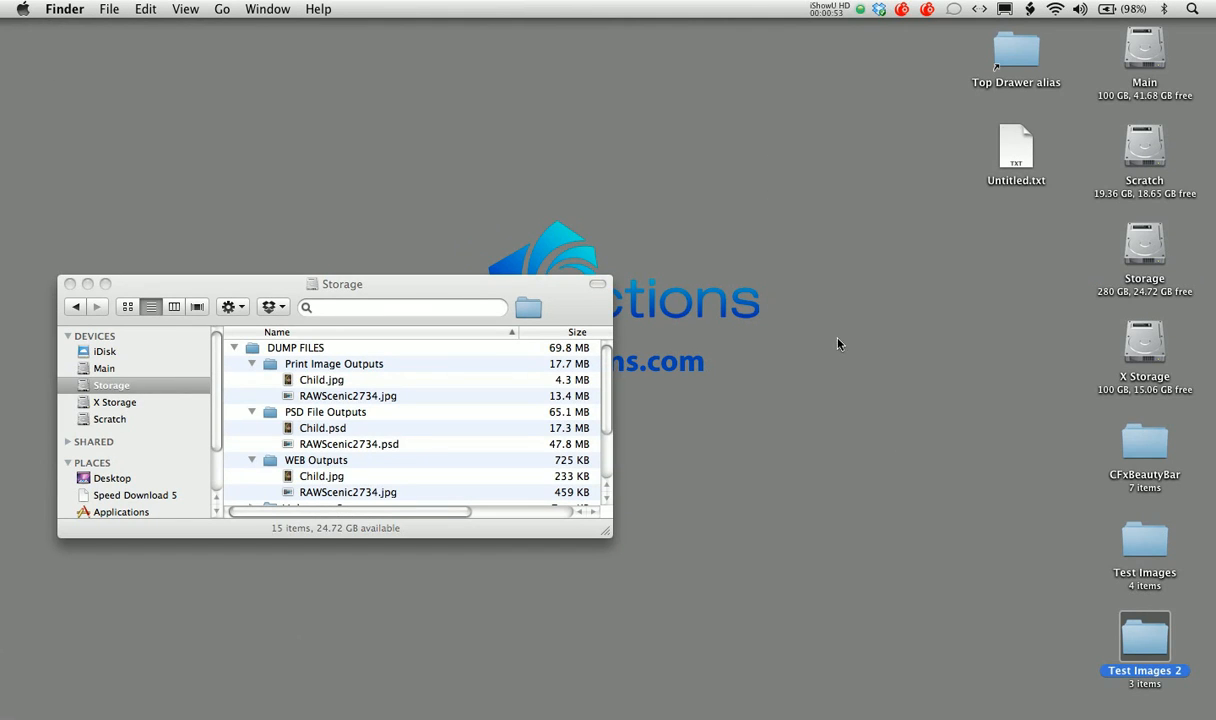
left_click_drag(538, 284, 582, 135)
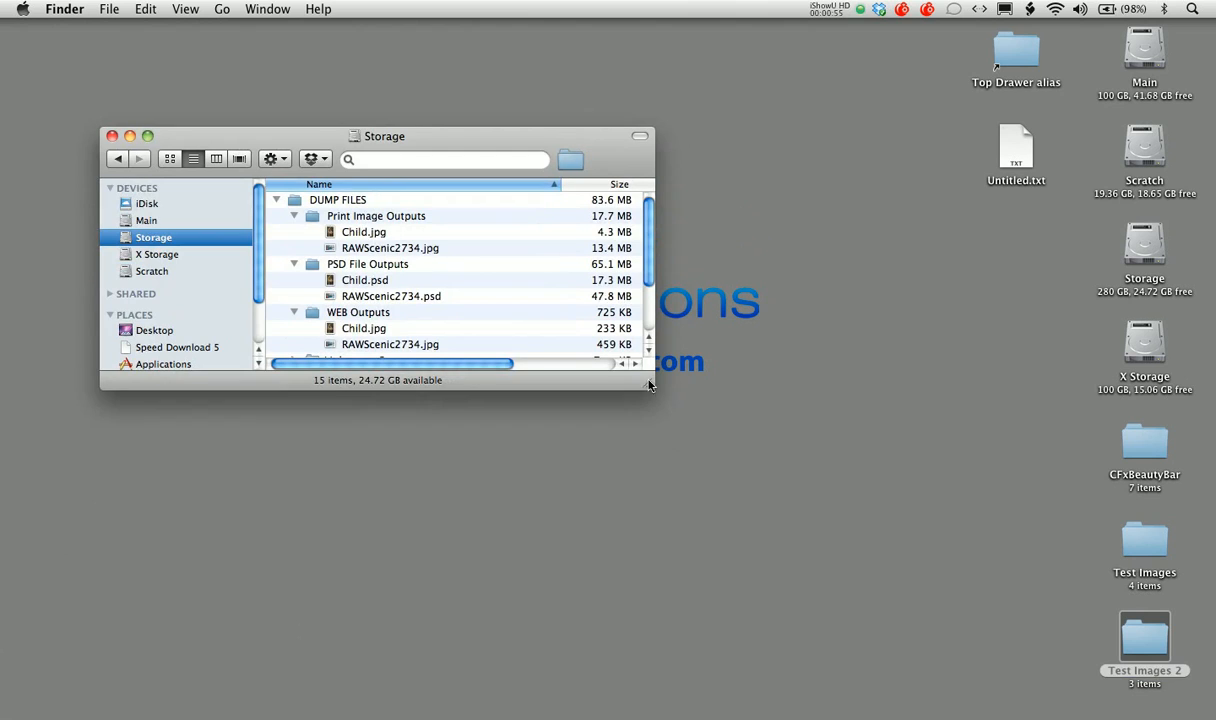
left_click_drag(645, 383, 655, 490)
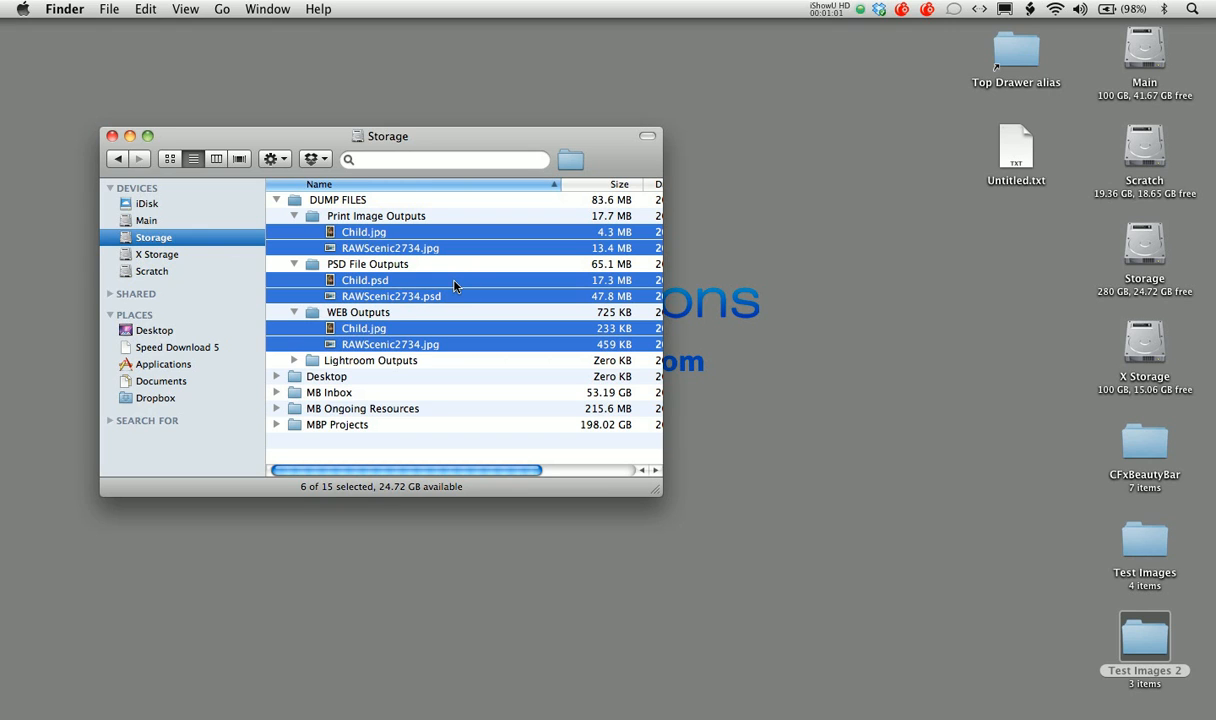
key("super+BackSpace")
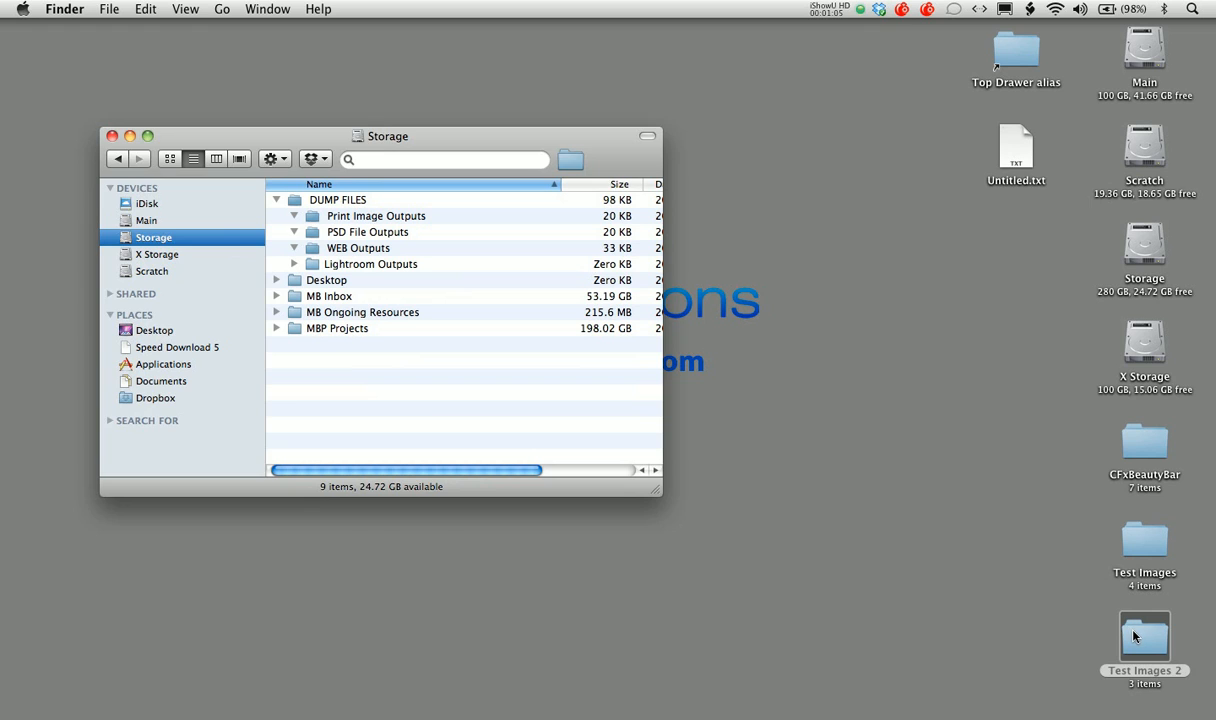
Open the Test Images 2 folder and delete the sidecar file RAWScenic2734.xmp
key("super+o")
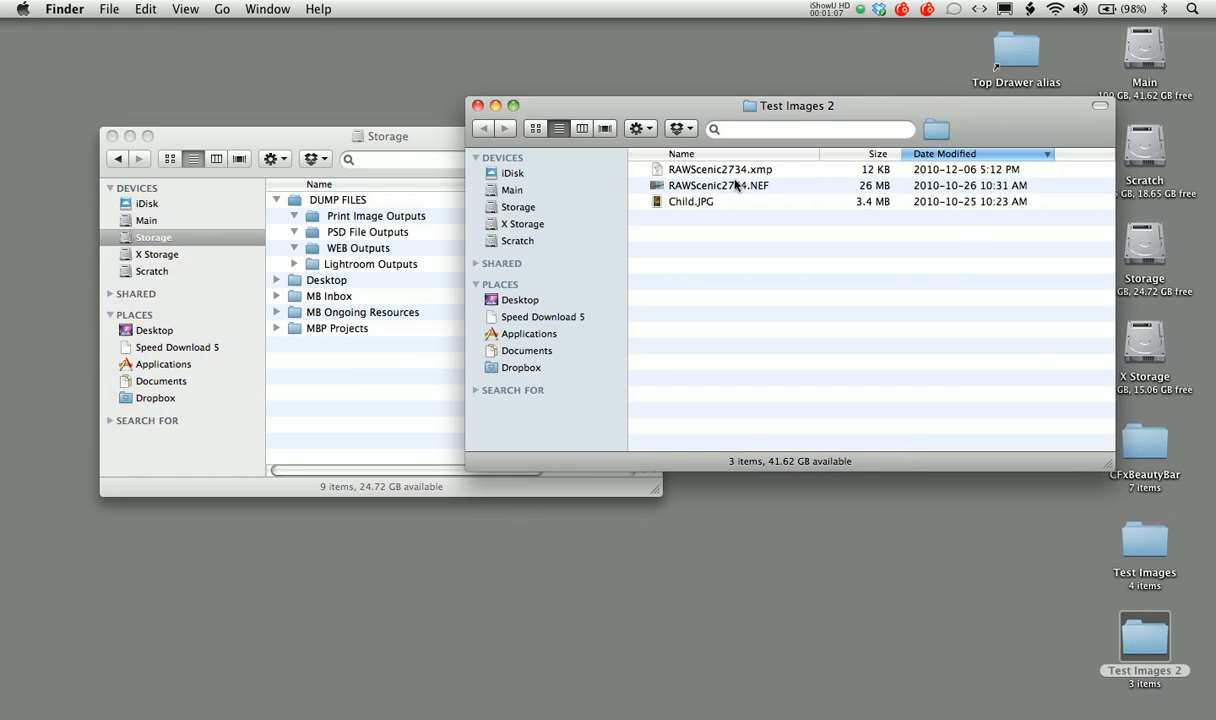
left_click(678, 168)
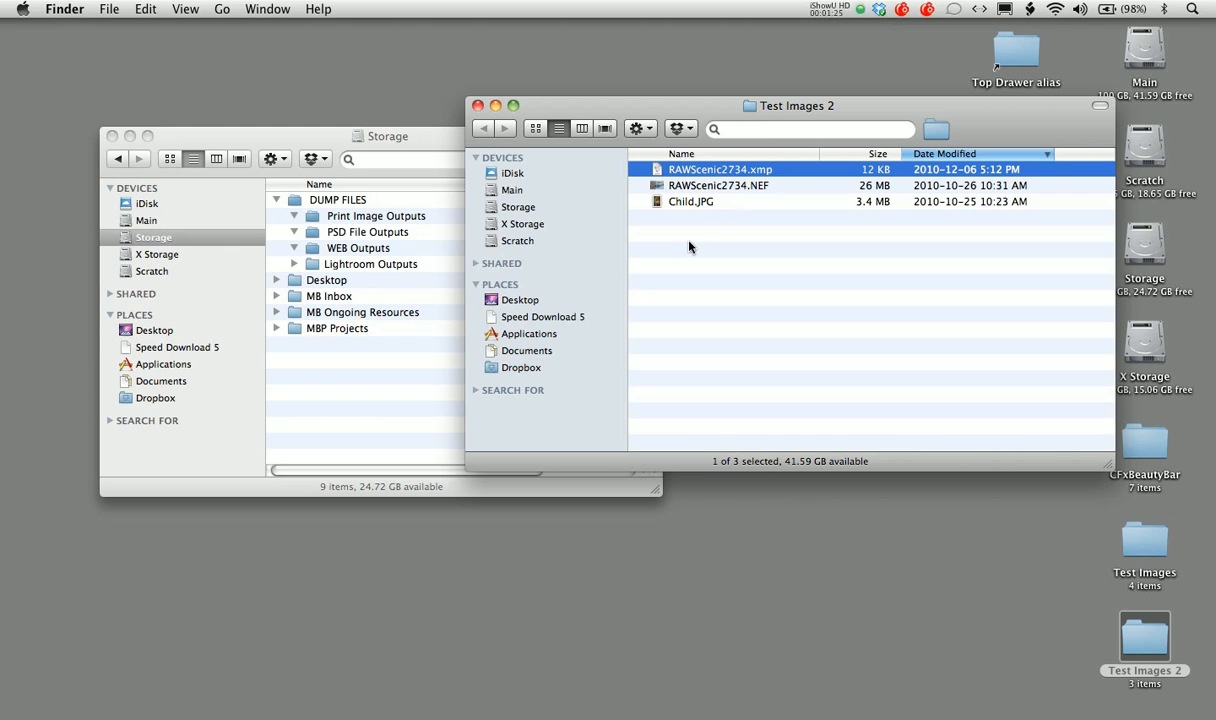
key("super+BackSpace")
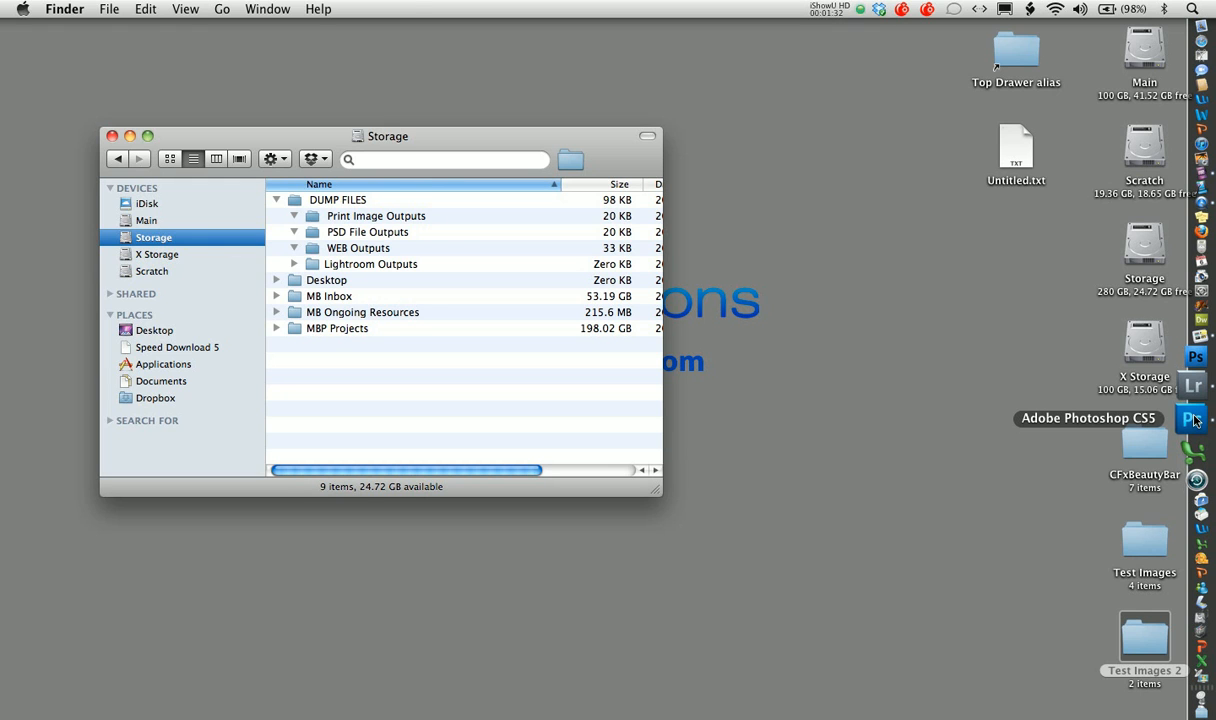
In Photoshop, batch-run CFx BeautyFlow LS w/3 Save on Test Images 2, including all subfolders and suppressing file open options dialogs and color profile warnings
left_click(1193, 420)
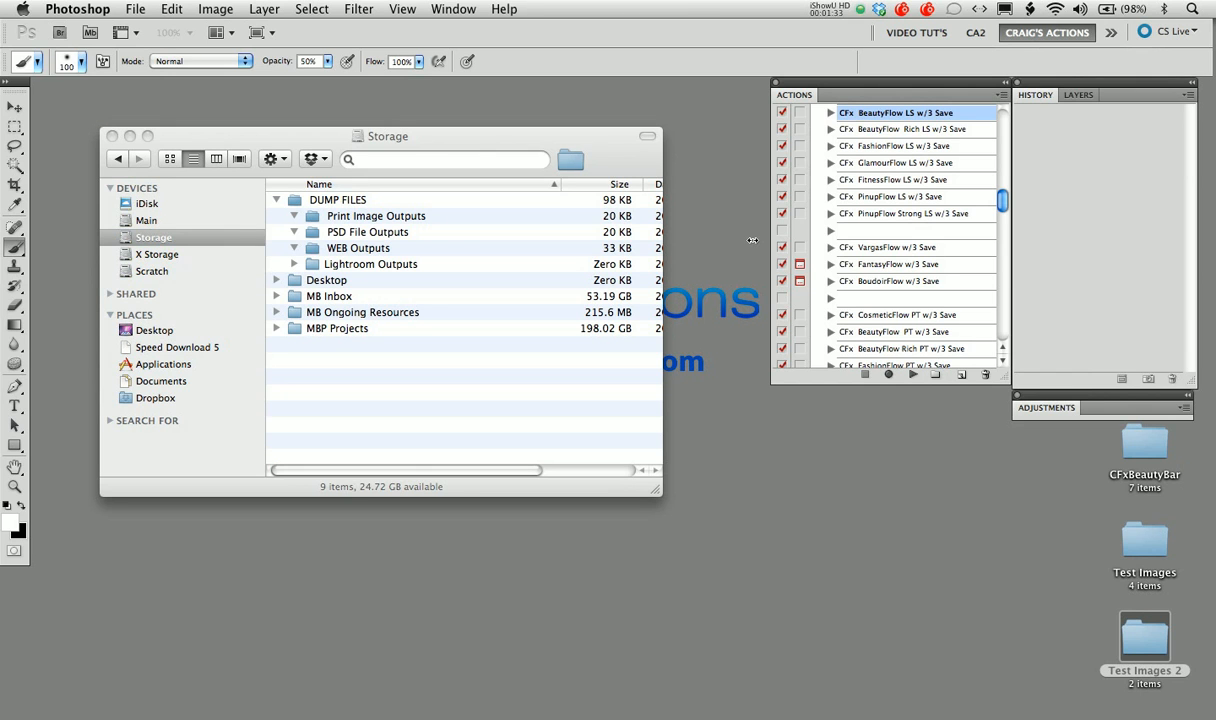
left_click(140, 13)
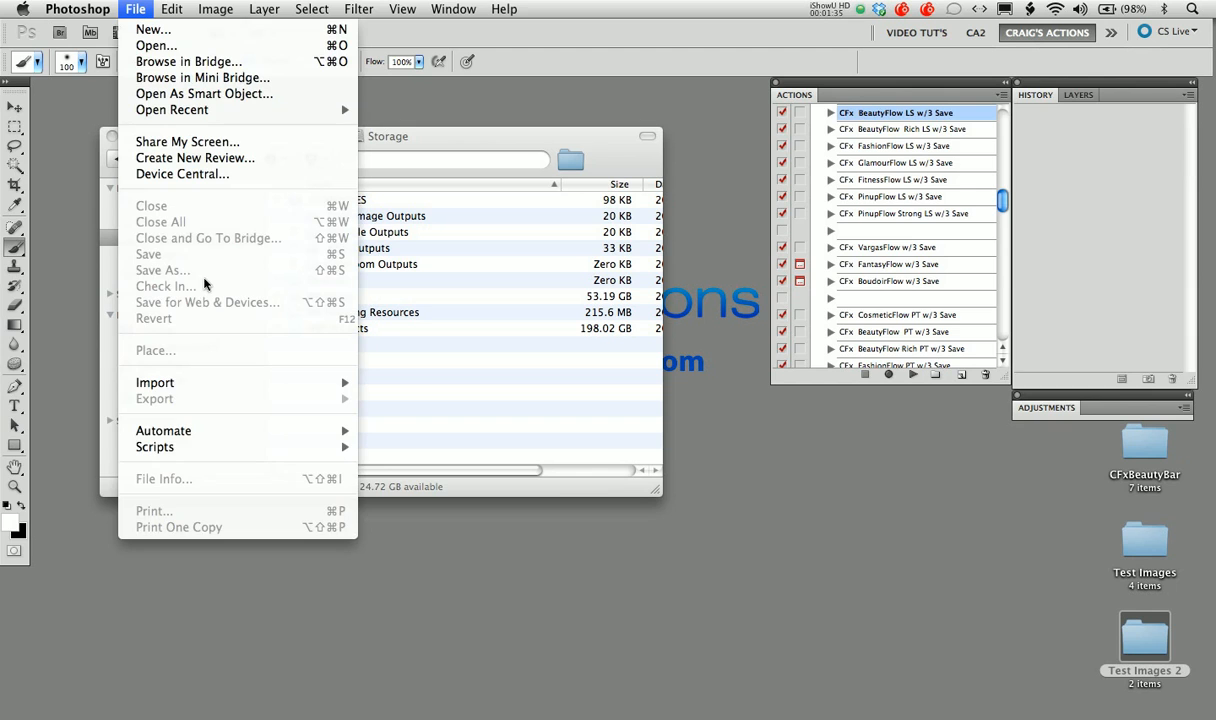
mouse_move(238, 436)
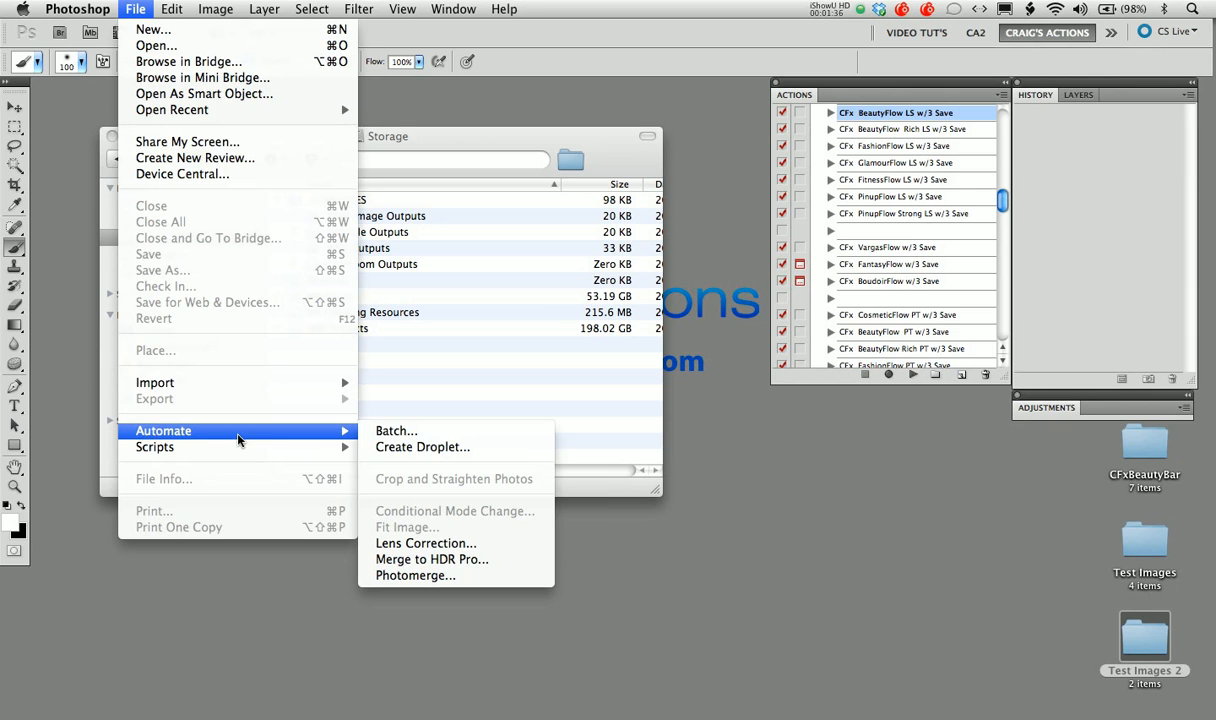
left_click(410, 432)
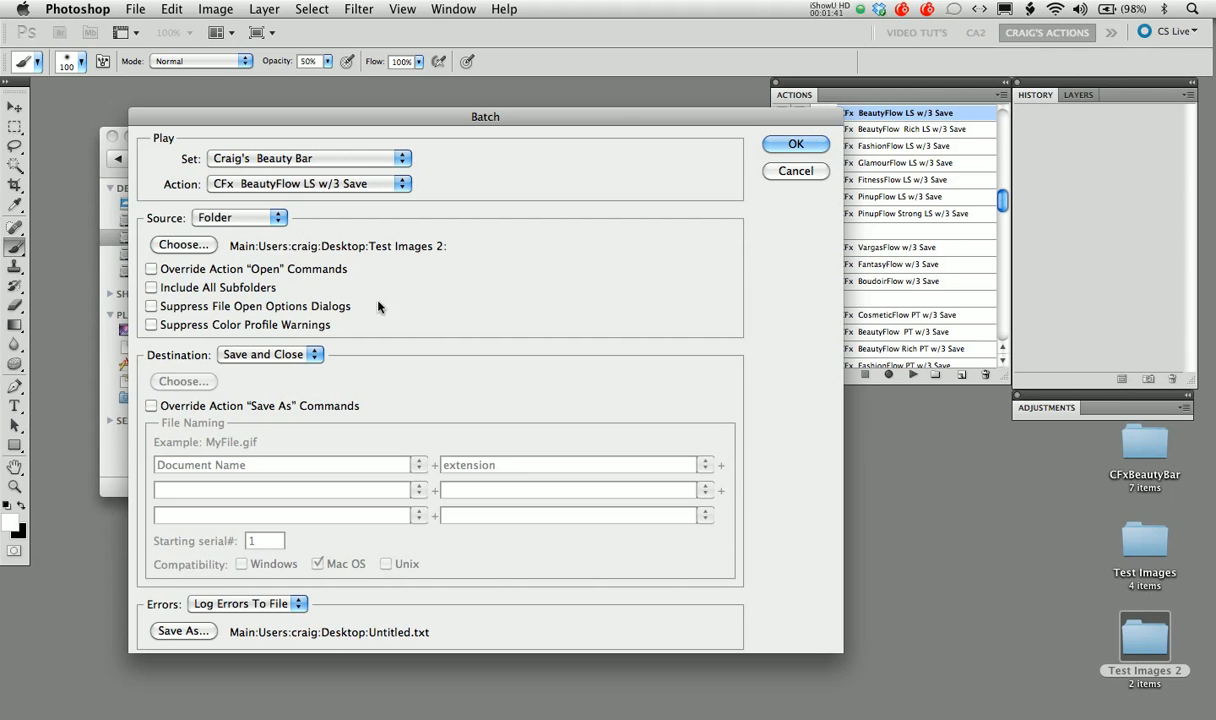
left_click(151, 306)
left_click(151, 325)
left_click(151, 287)
left_click(788, 144)
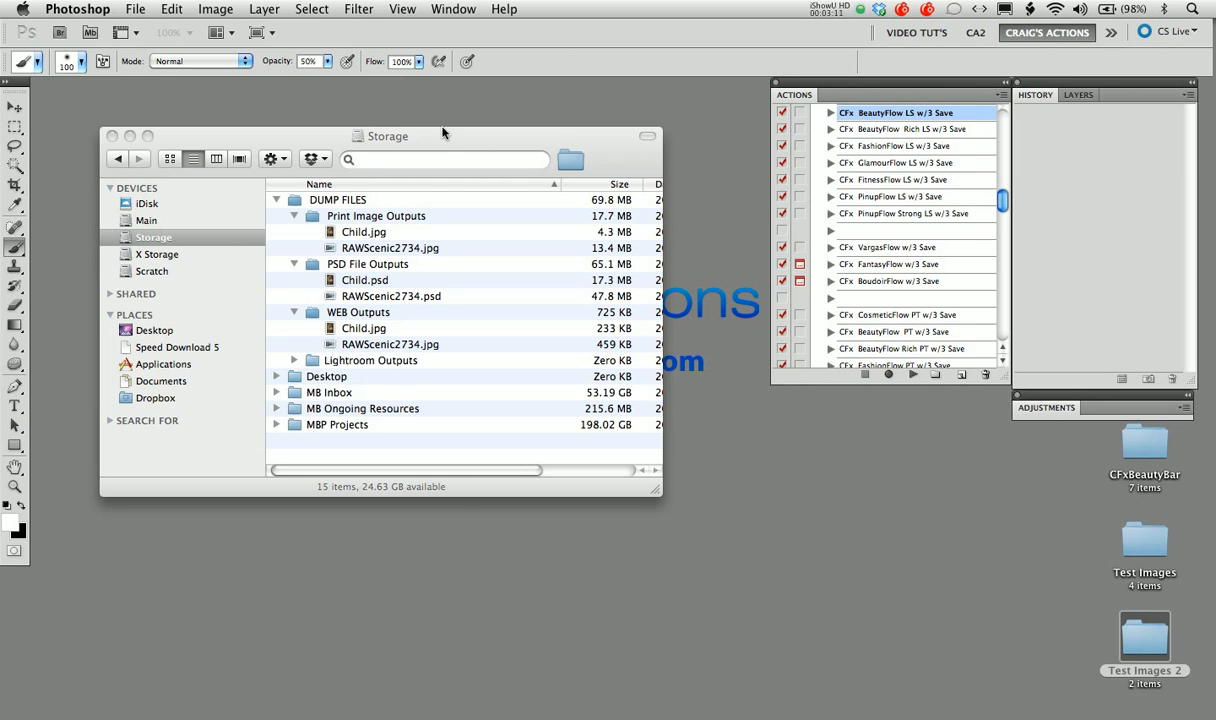
In Finder, preview the Child and RAWScenic2734 files in the Print Image, PSD File and WEB Outputs folders, and delete them
left_click(428, 136)
left_click(336, 230)
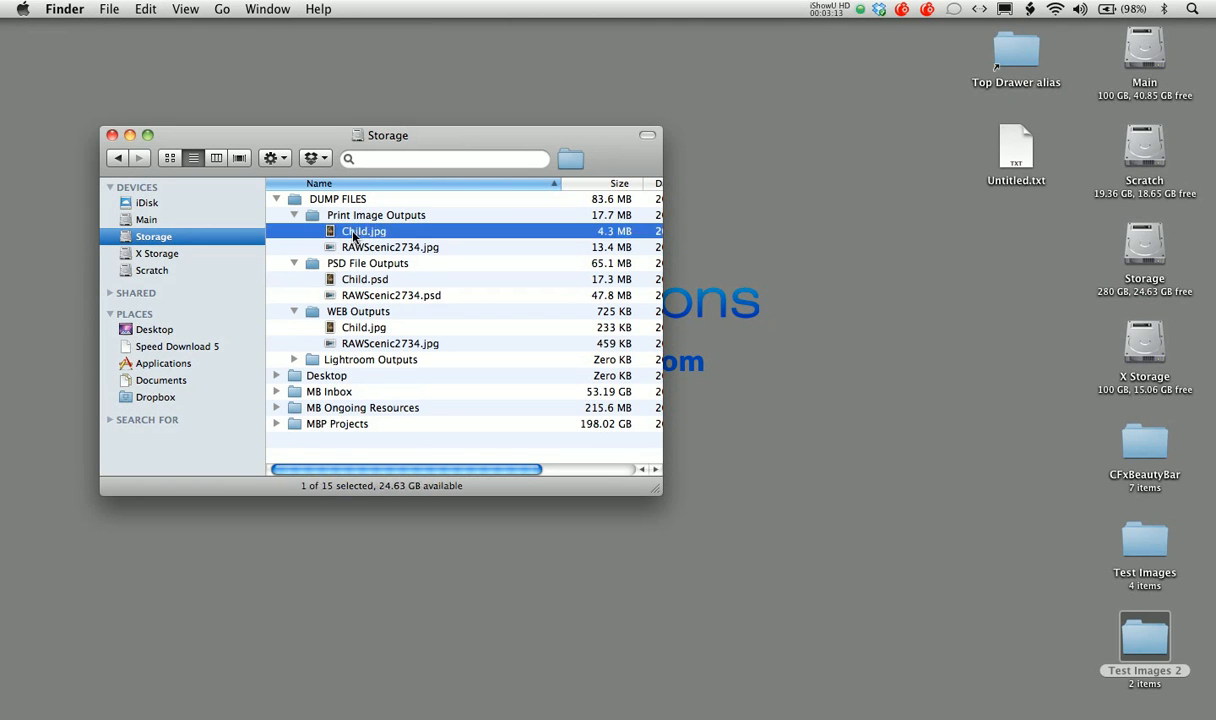
left_click(342, 247, "shift")
left_click(347, 281, "super")
left_click(345, 295, "super")
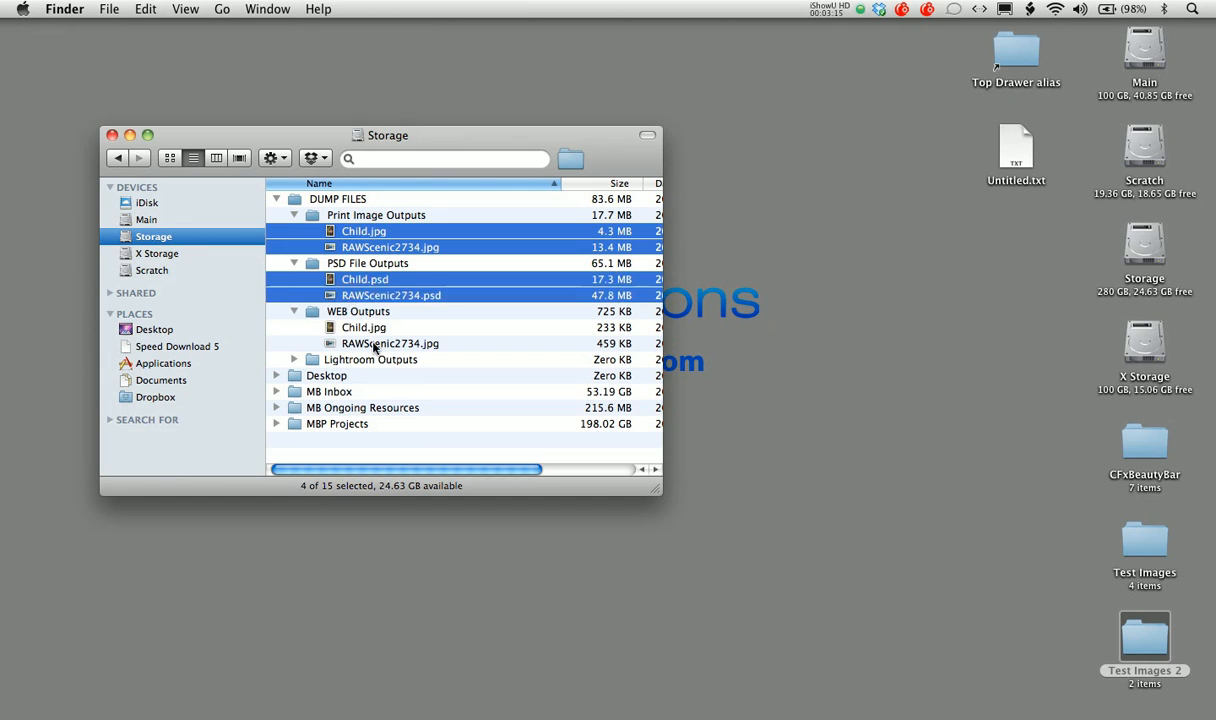
left_click(350, 327, "super")
left_click(360, 343, "super")
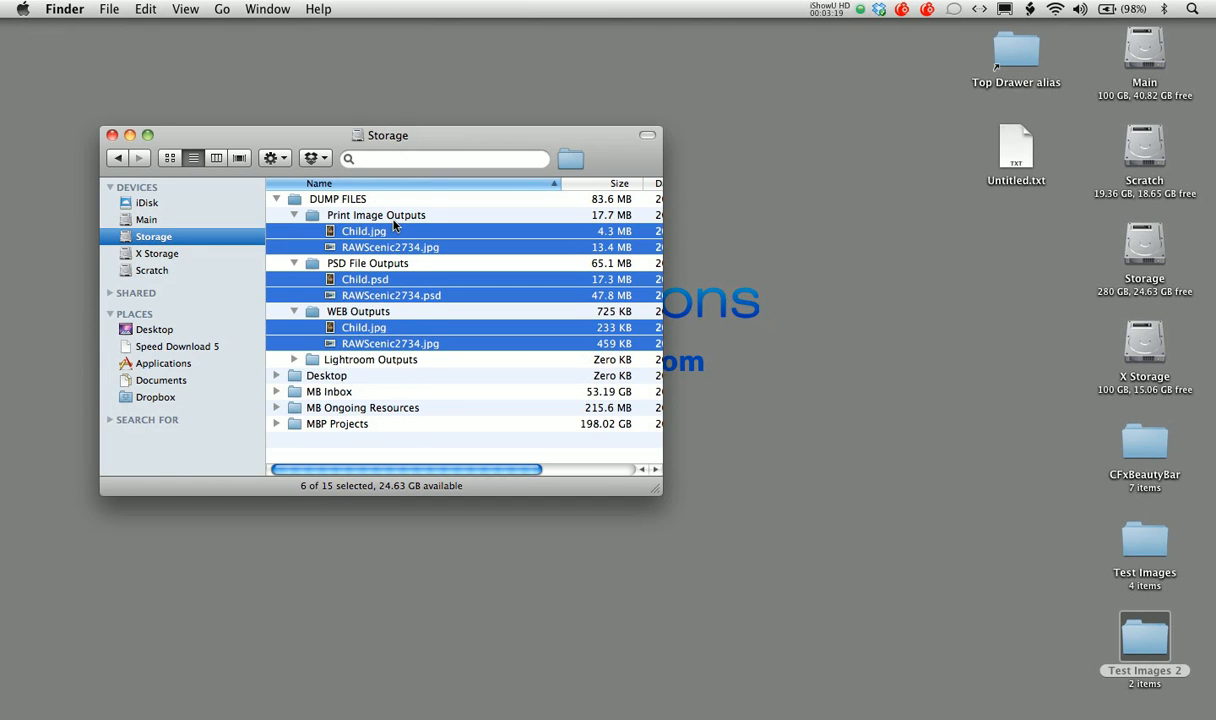
key("space")
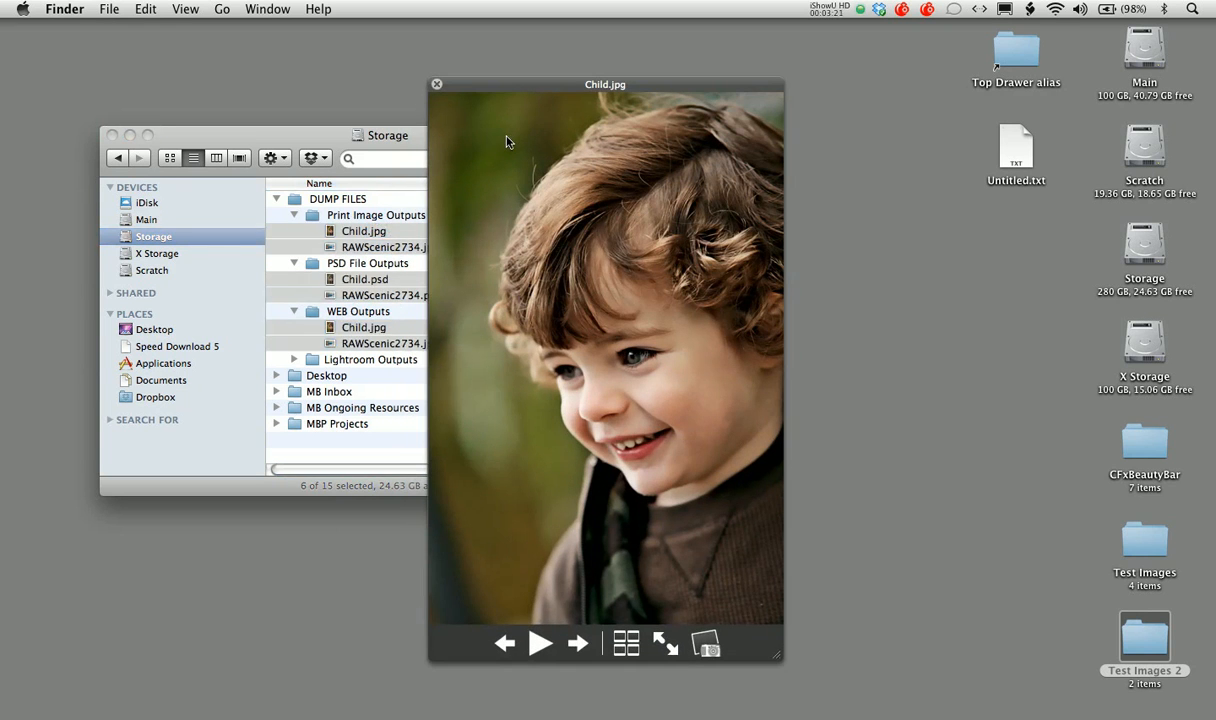
key("space")
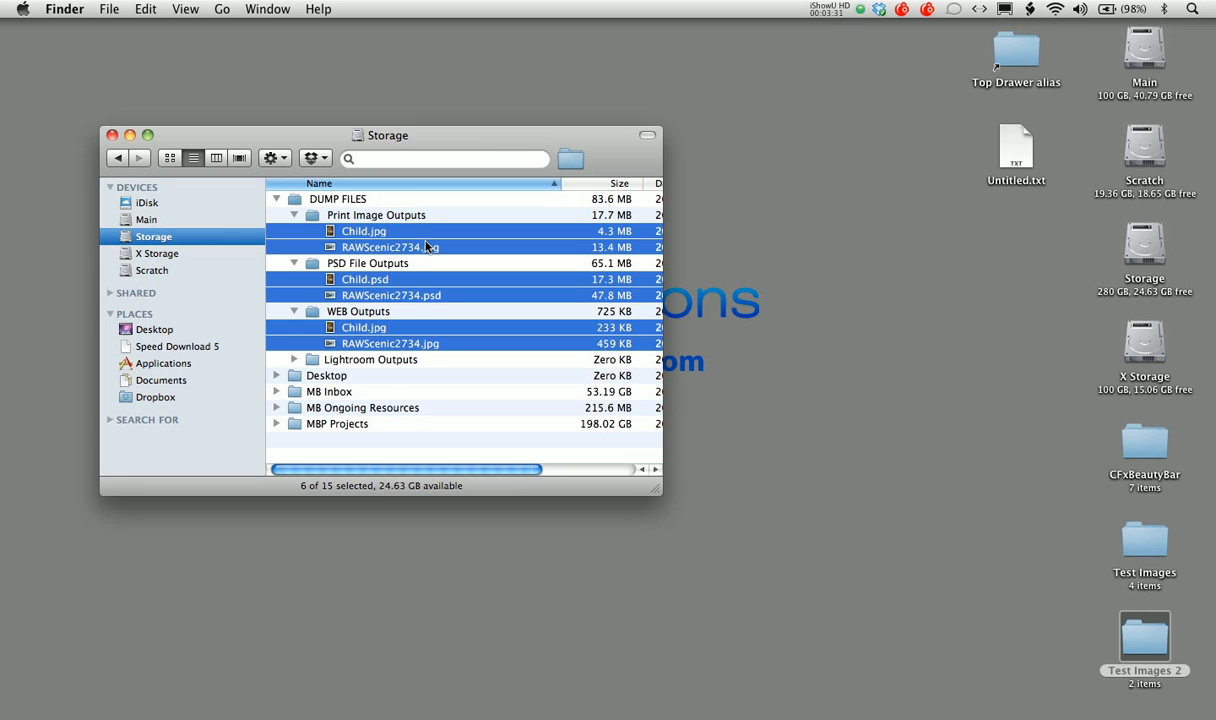
key("super+BackSpace")
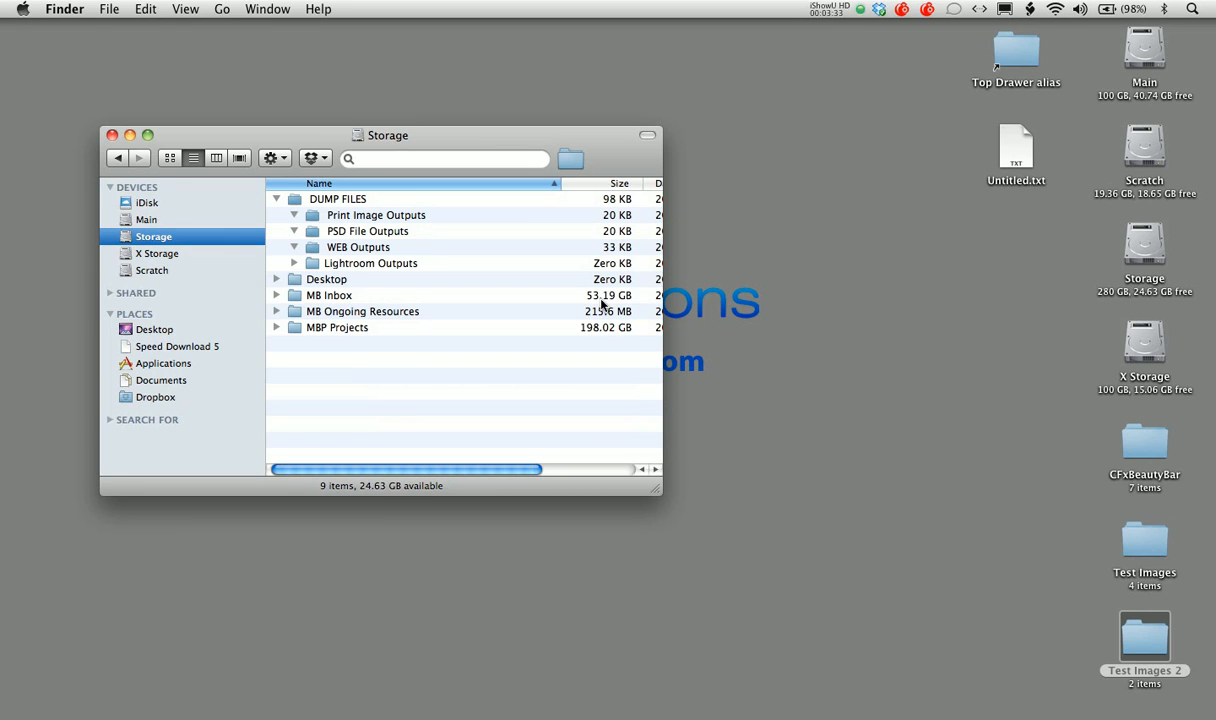
In Photoshop, set up a new droplet for the CFx BeautyFlow LS w/3 Save action with Save and Close as destination
left_click(1192, 418)
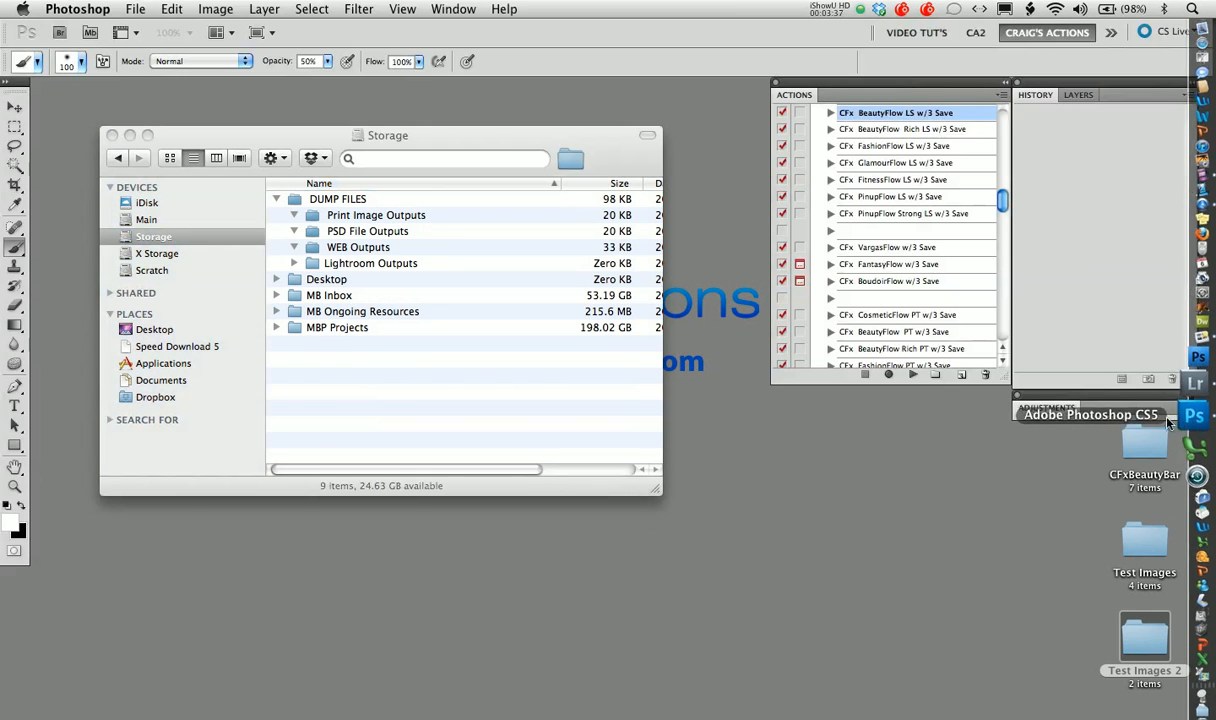
left_click(135, 10)
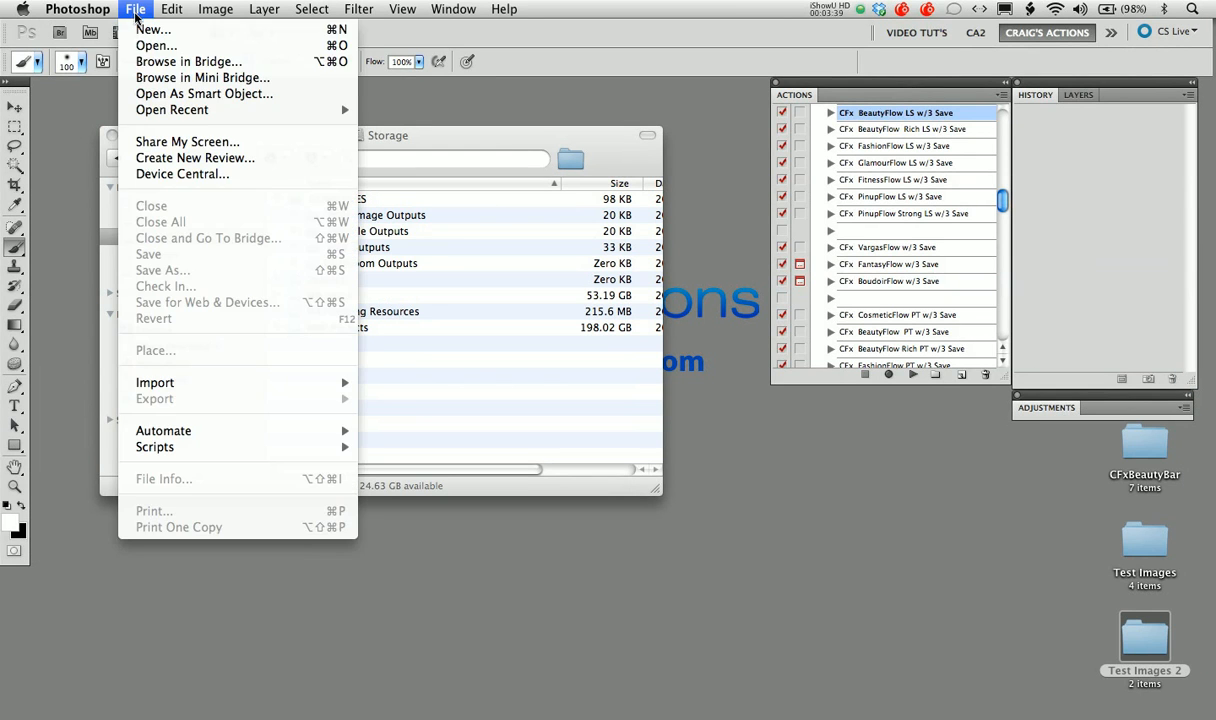
left_click(117, 48)
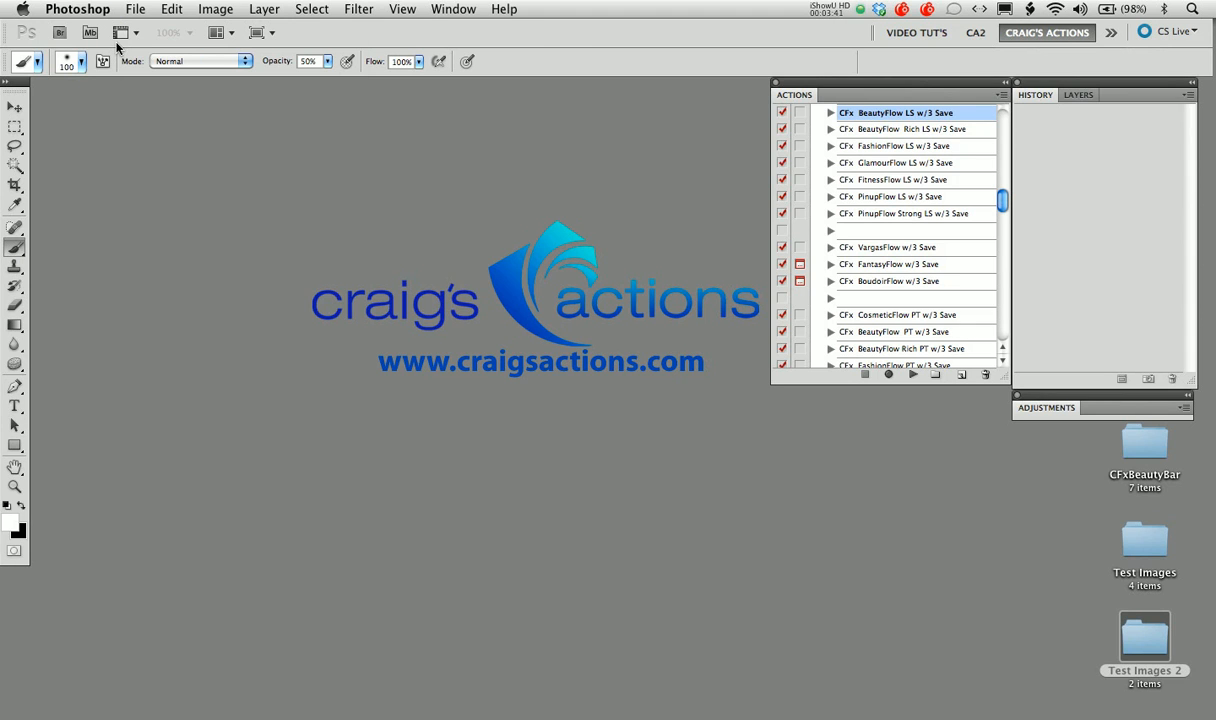
left_click(135, 9)
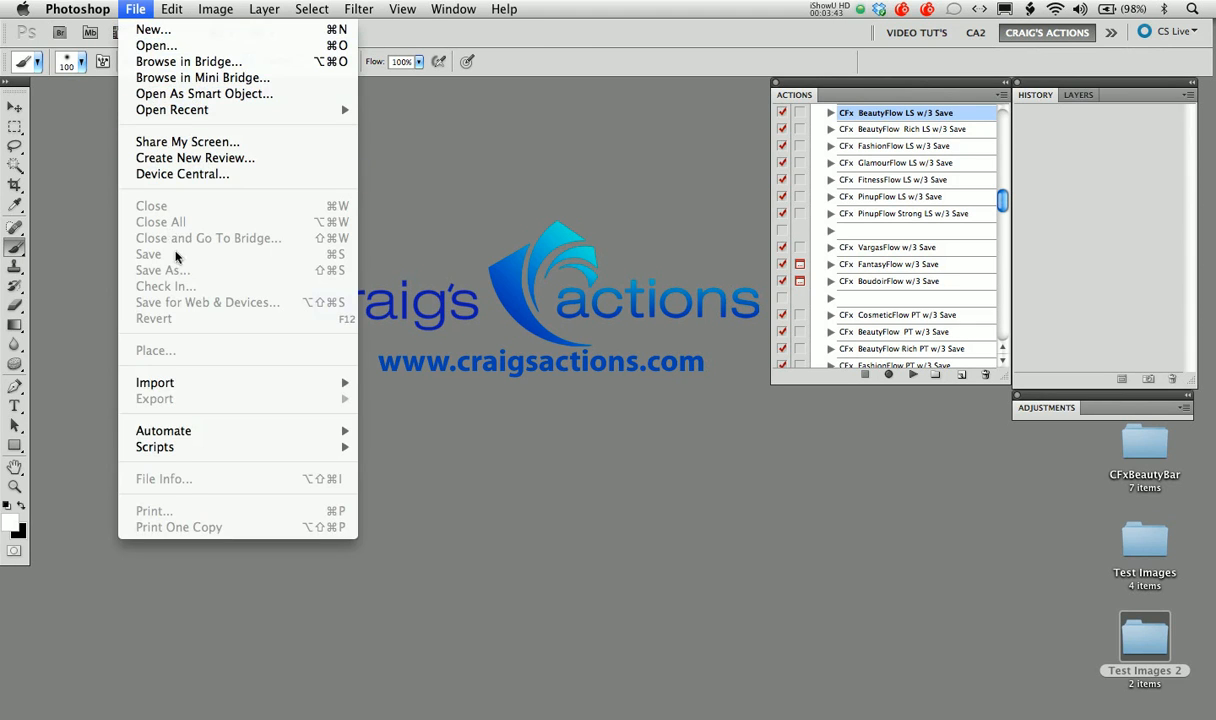
mouse_move(220, 431)
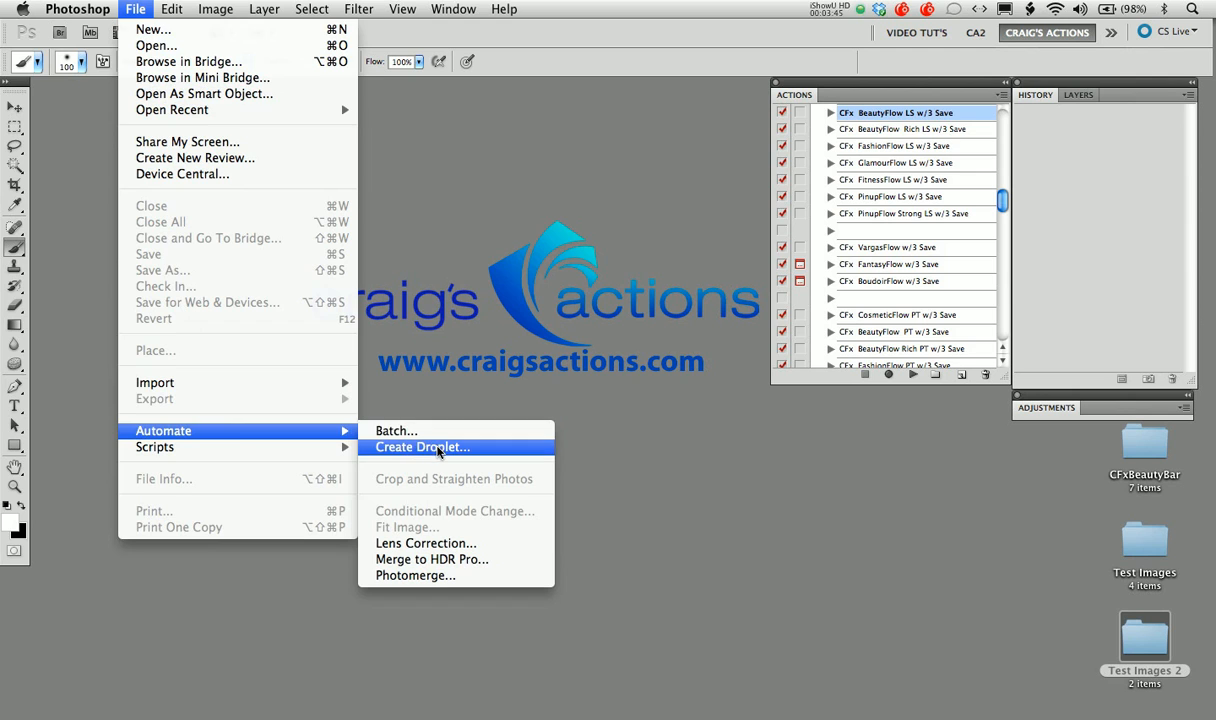
left_click(440, 448)
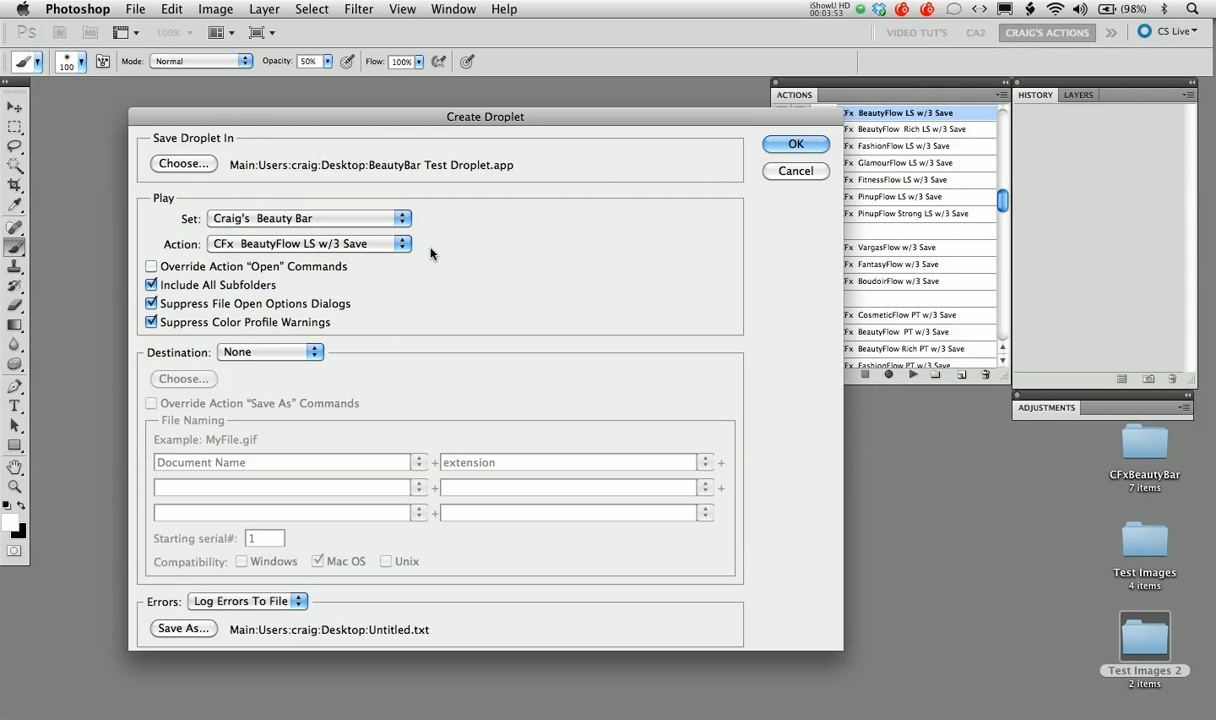
left_click(389, 247)
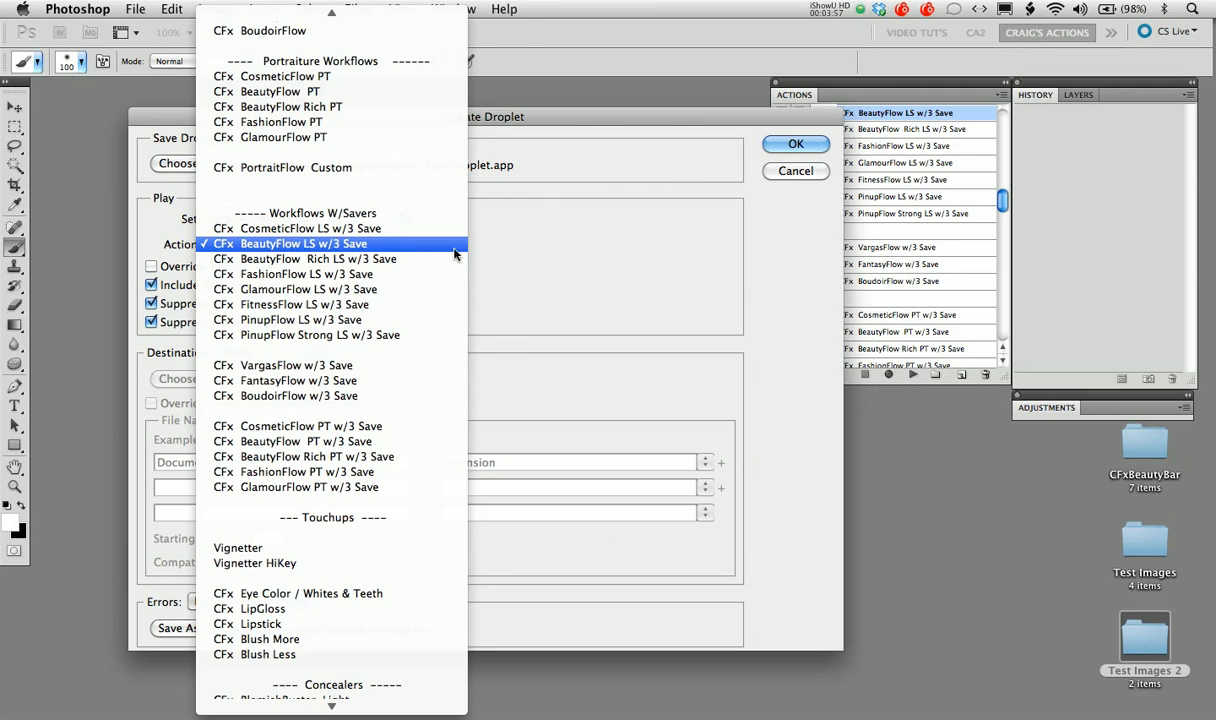
left_click(393, 244)
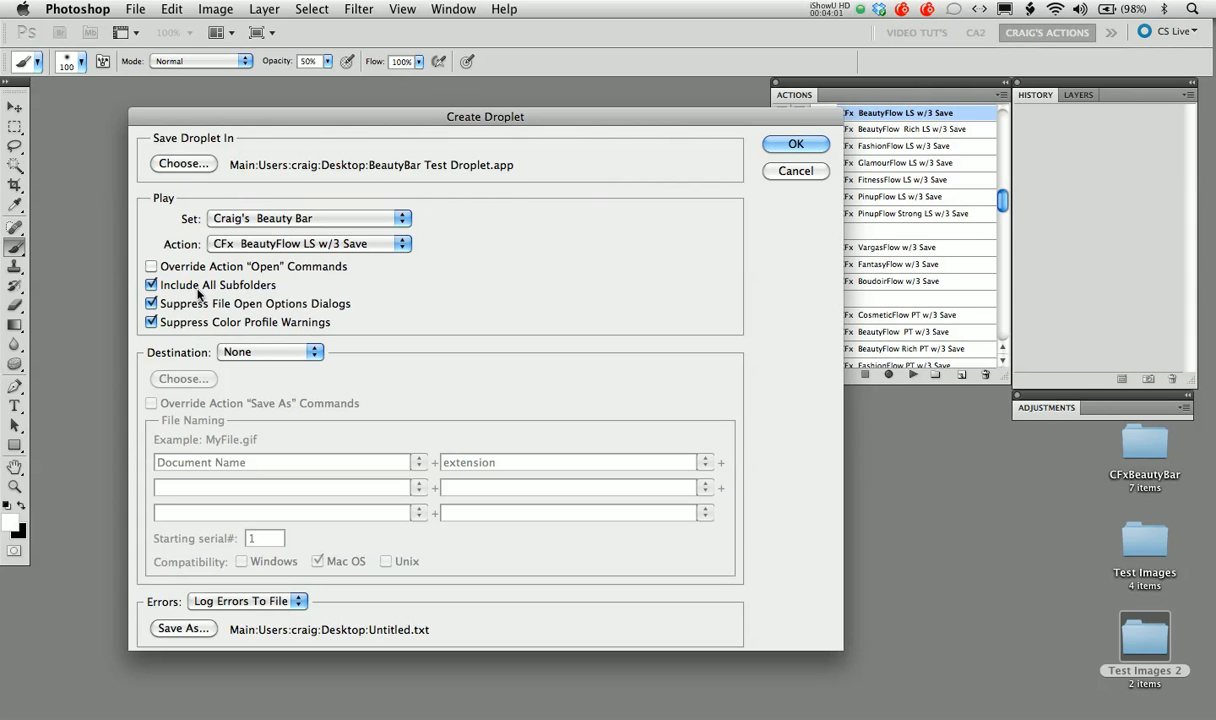
left_click(300, 357)
left_click(309, 368)
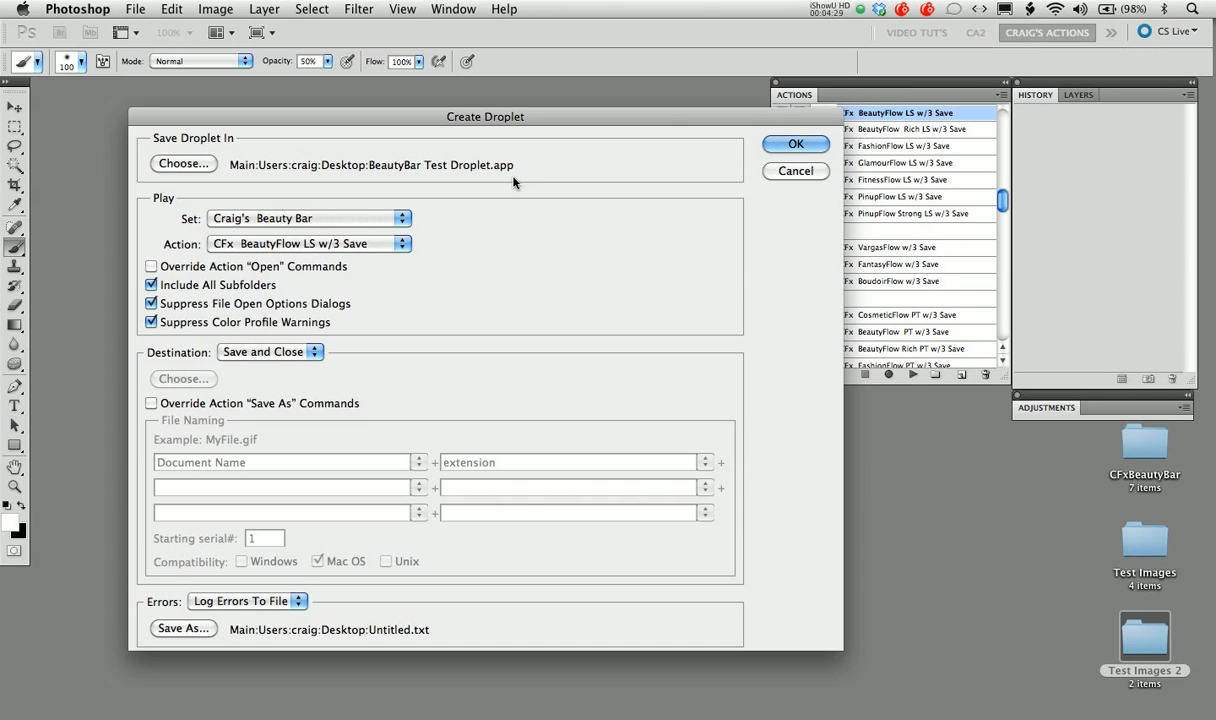
Name the droplet BeautyBar BeautyFlow LS, save it on the Desktop, and create it
left_click(186, 165)
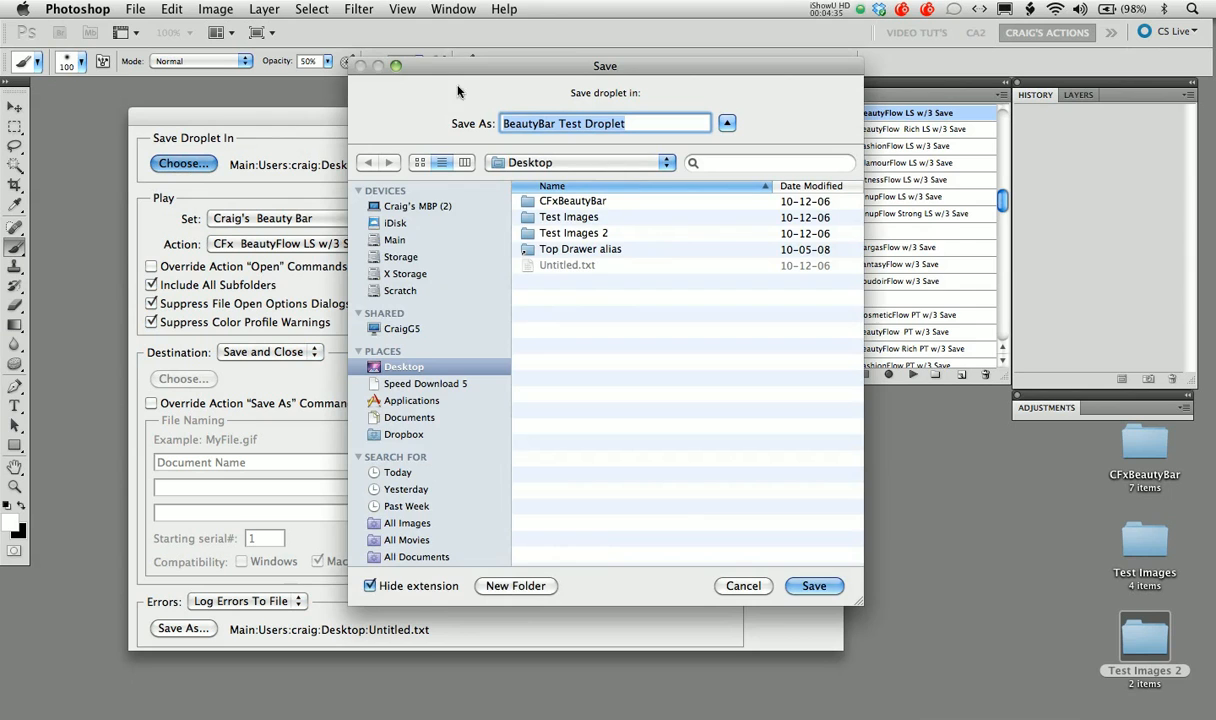
left_click_drag(470, 69, 664, 170)
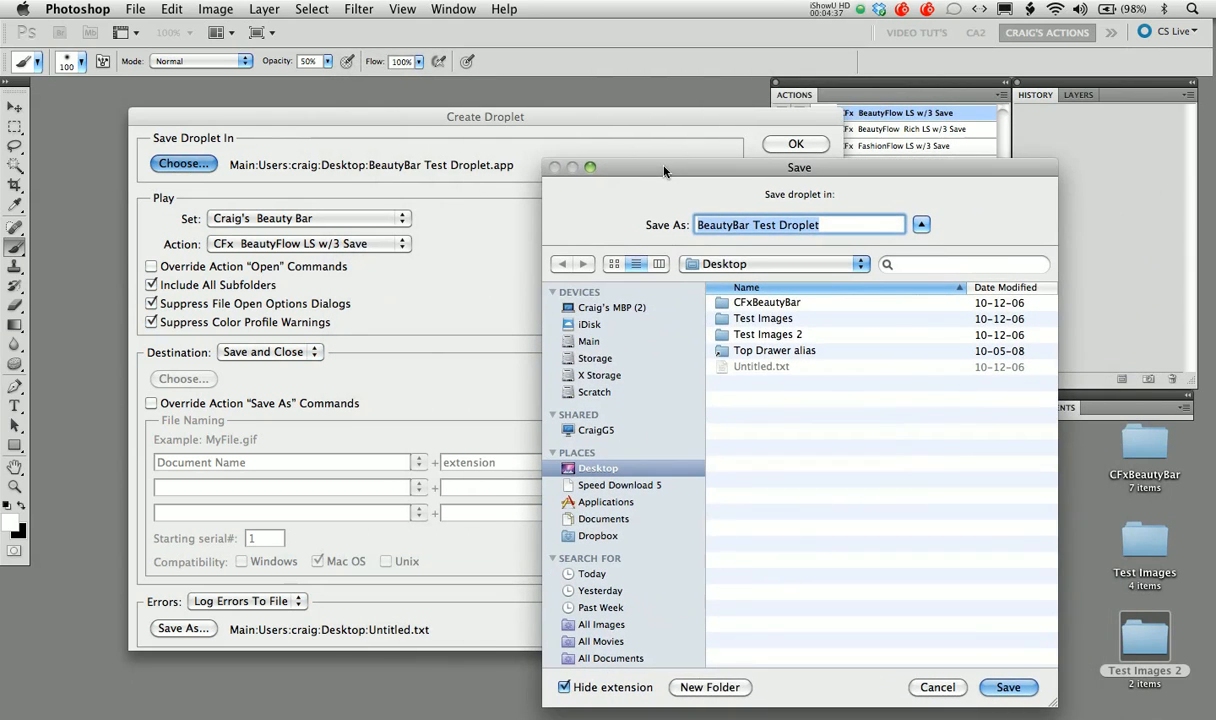
left_click(805, 232)
left_click_drag(805, 232, 745, 225)
type("Beauty")
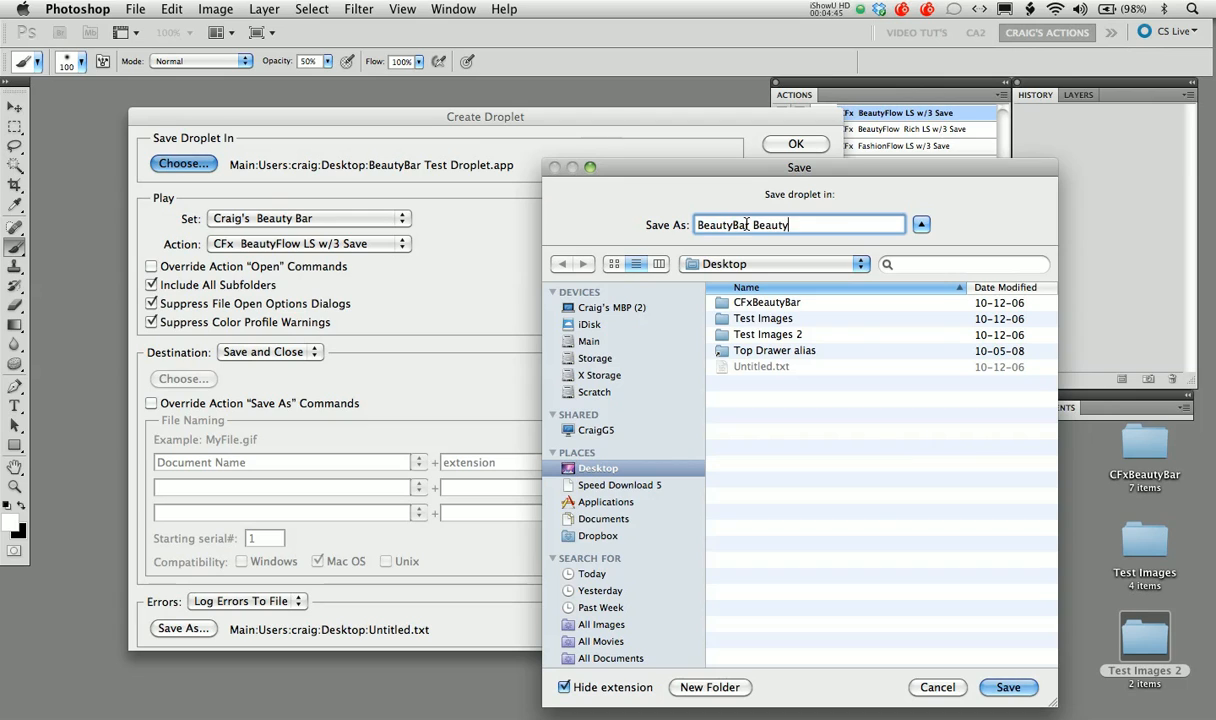
type("Flow LS")
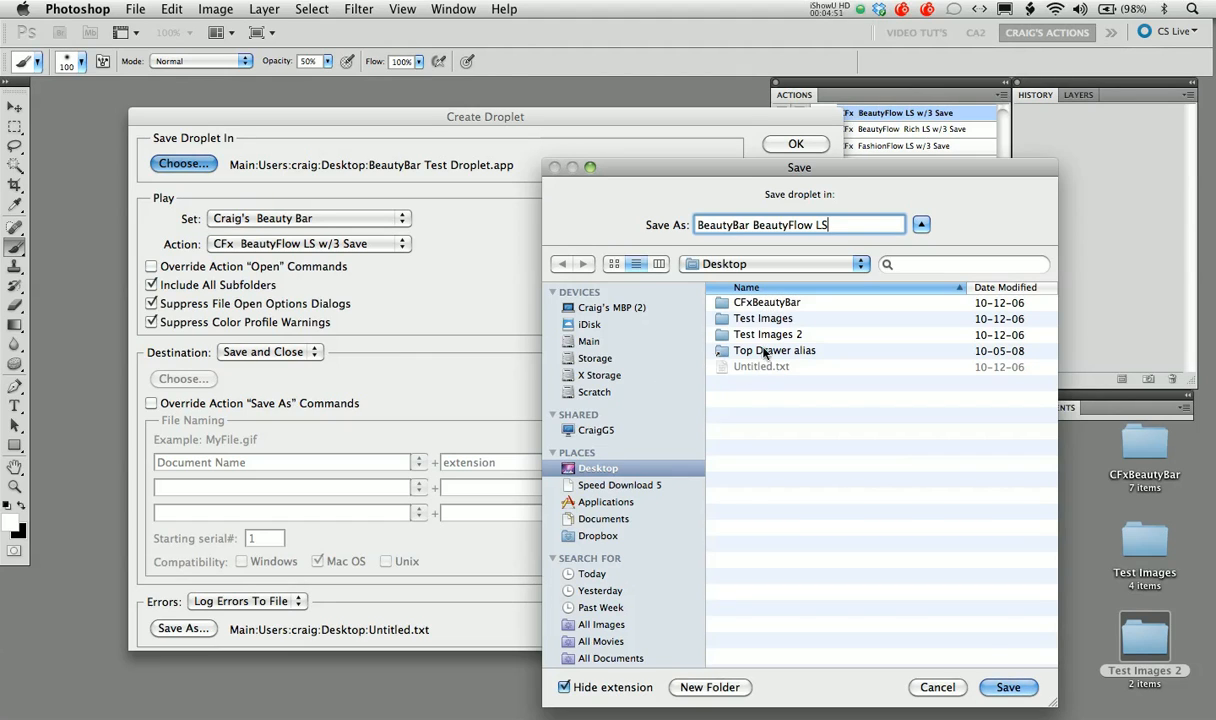
left_click(1004, 686)
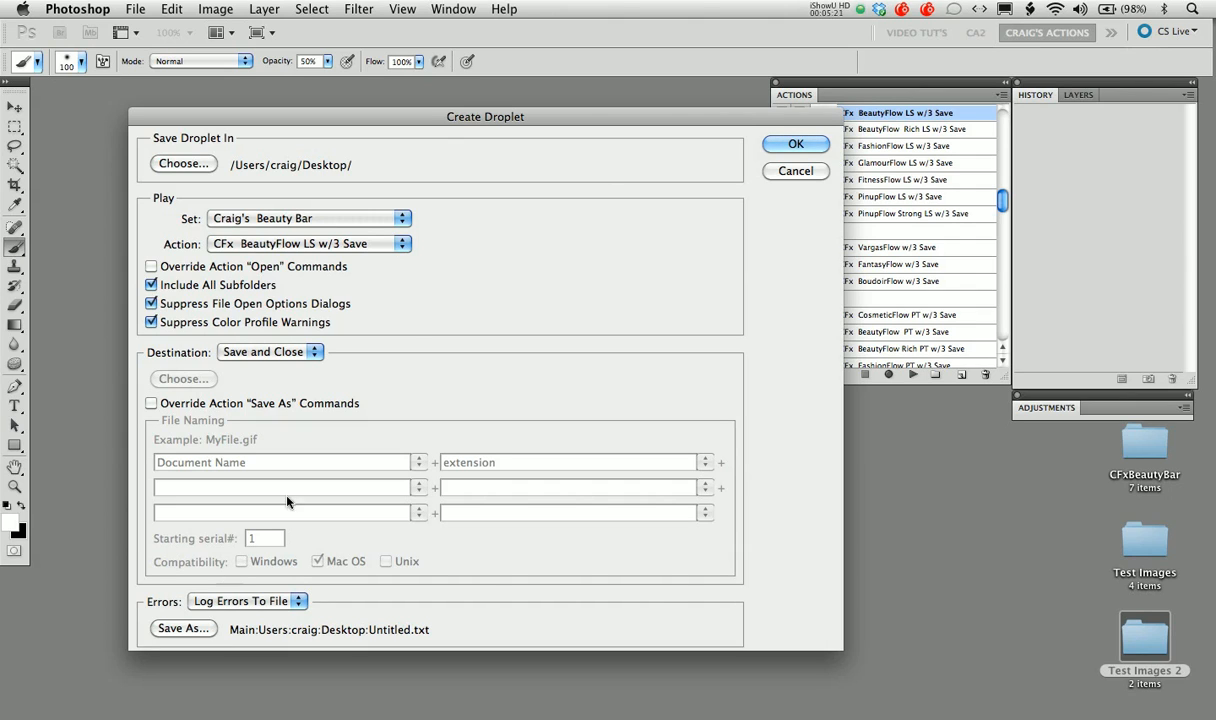
left_click(795, 147)
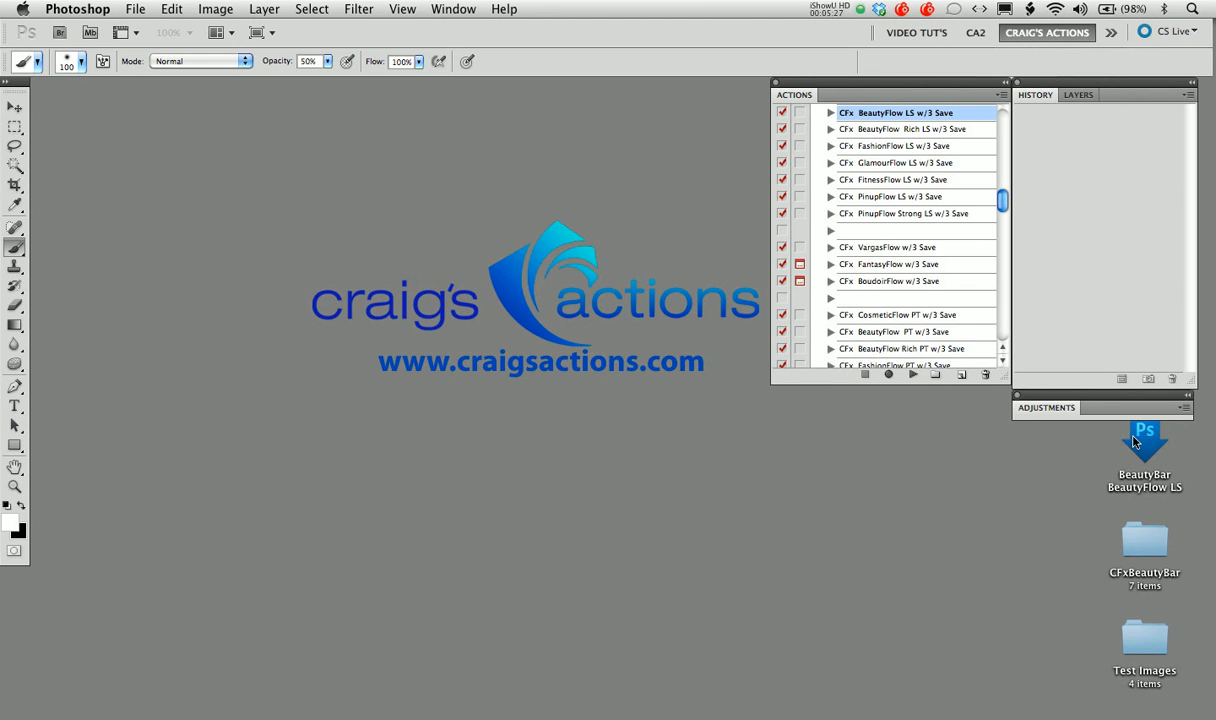
Switch to Finder, open the Test Images 2 folder, and process Child.JPG with the BeautyBar BeautyFlow LS droplet on the desktop
left_click(1096, 453)
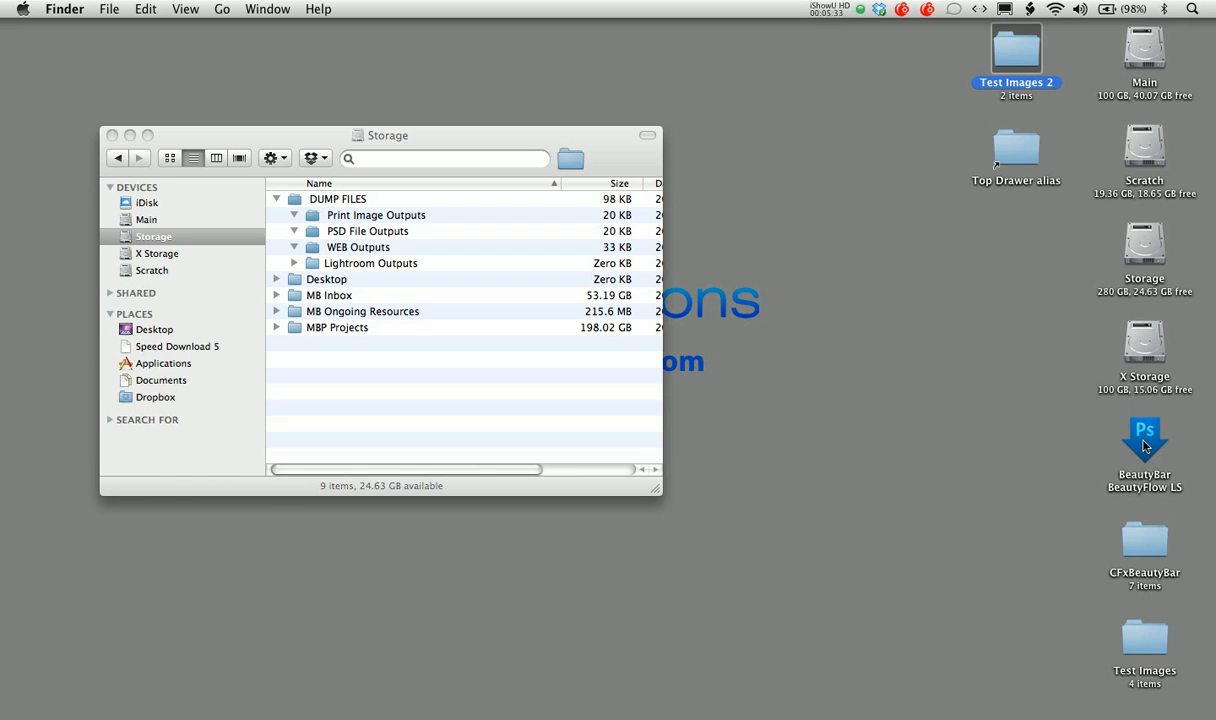
double_click(1024, 62)
left_click_drag(1004, 128, 1033, 77)
left_click_drag(699, 135, 1155, 445)
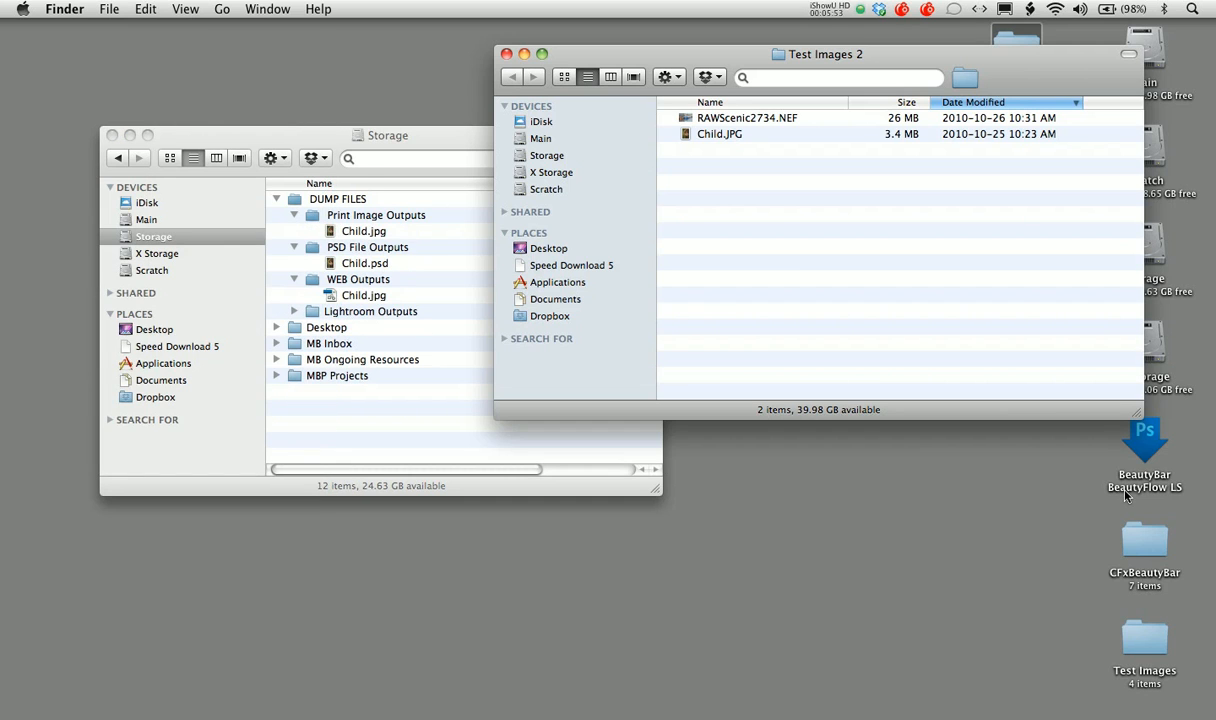
Delete the Child output files from the Print Image Outputs, PSD File Outputs and WEB Outputs folders
left_click(363, 233)
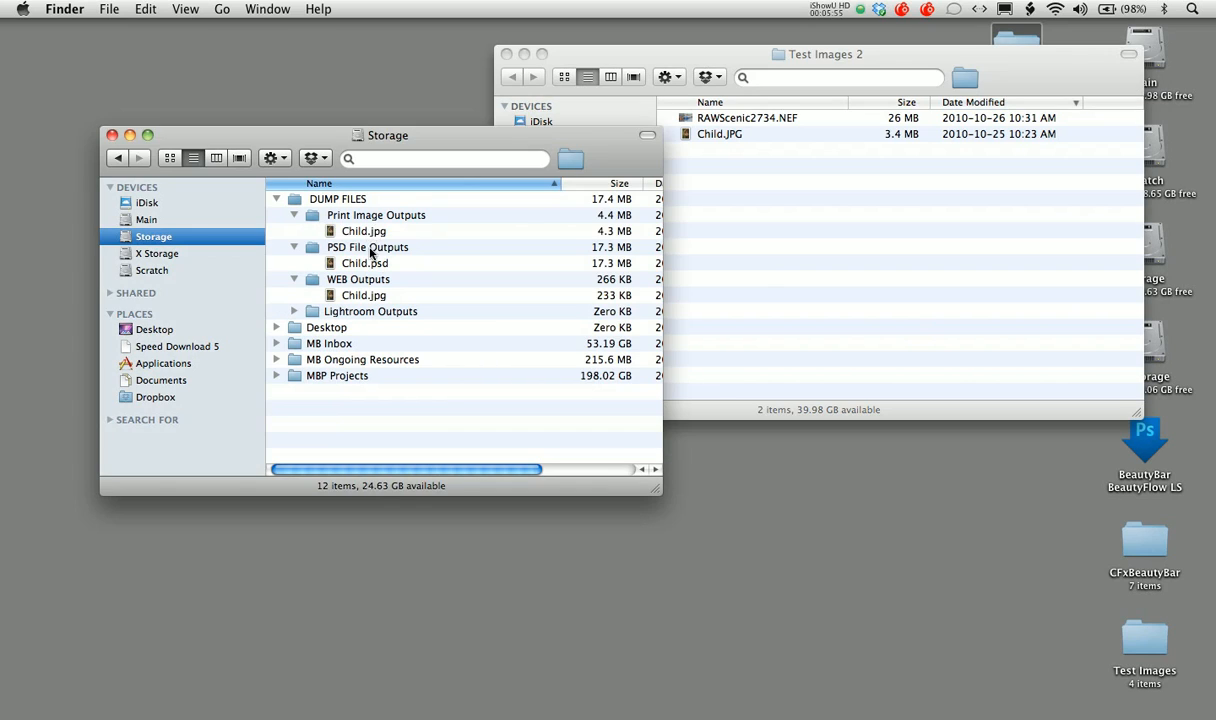
left_click(363, 233)
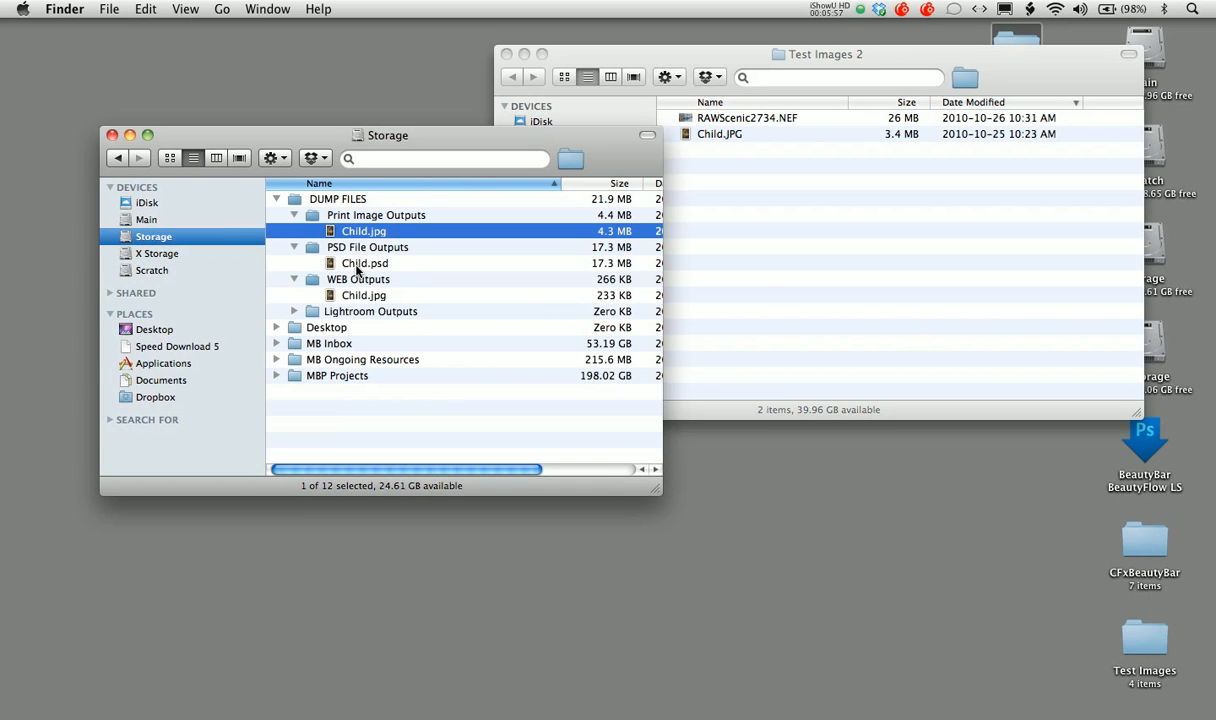
left_click(343, 263, "super")
left_click(347, 296, "super")
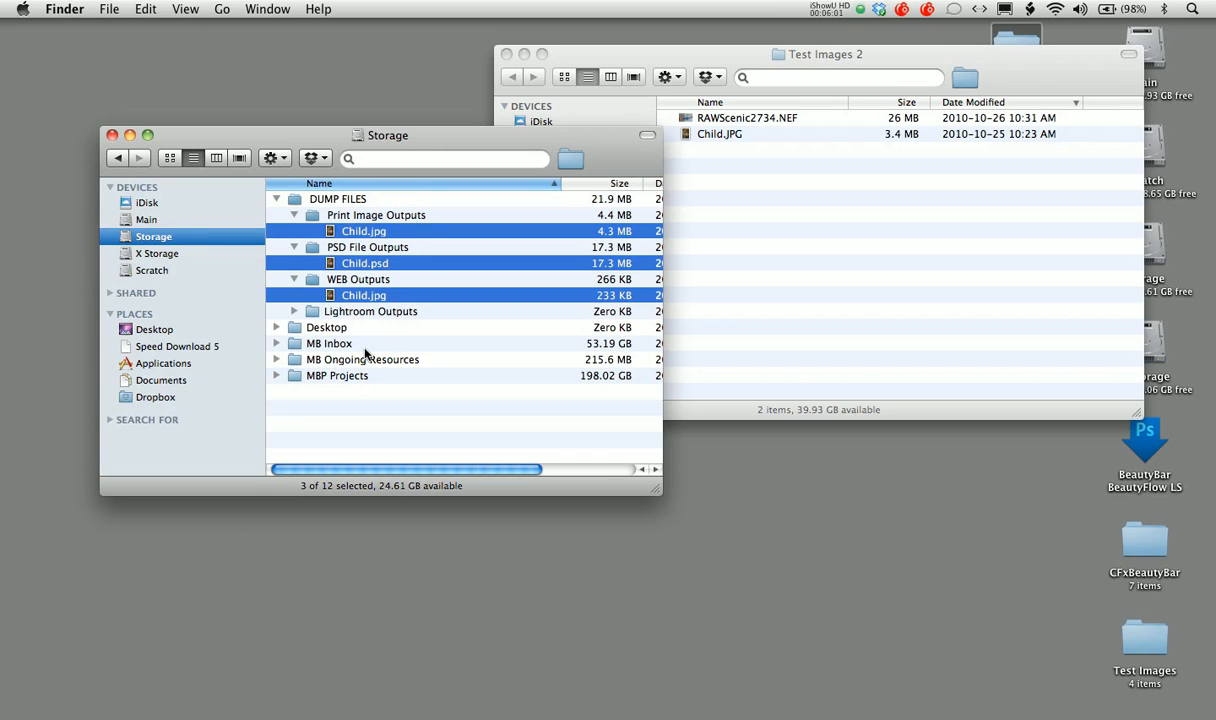
key("super+BackSpace")
Close the Test Images 2 window and process the whole Test Images 2 folder with the BeautyBar BeautyFlow LS droplet
left_click(506, 57)
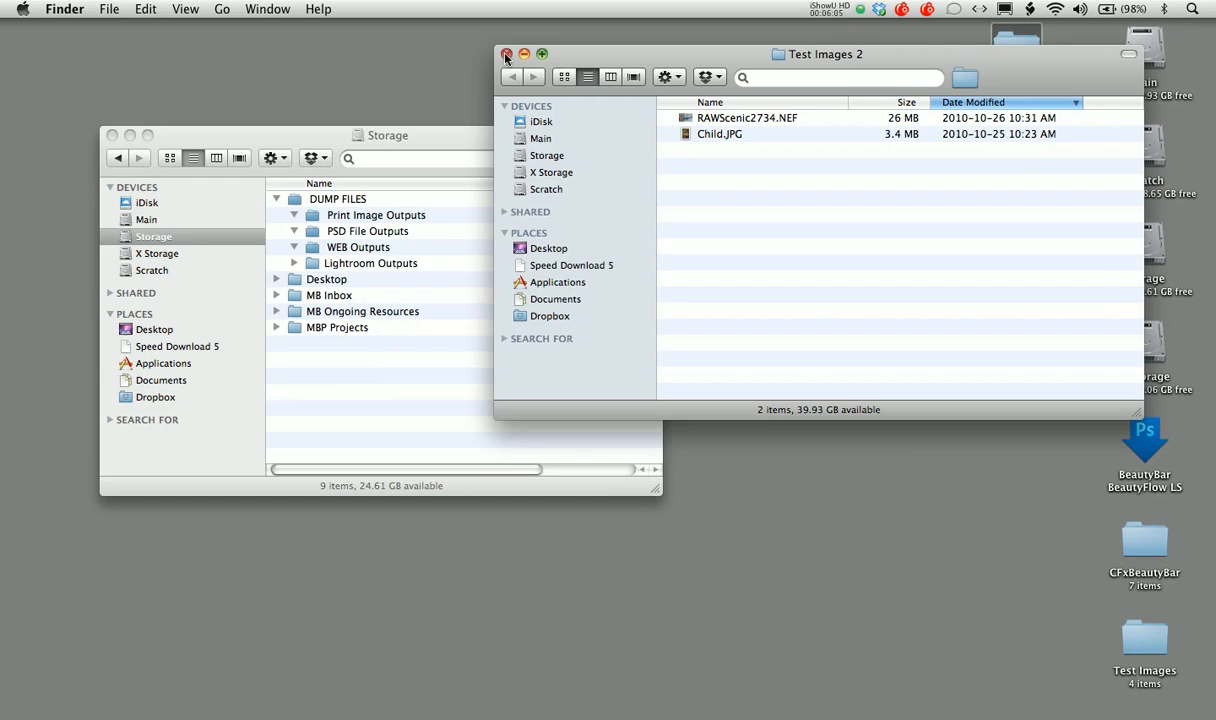
left_click(506, 55)
left_click_drag(1023, 53, 1152, 454)
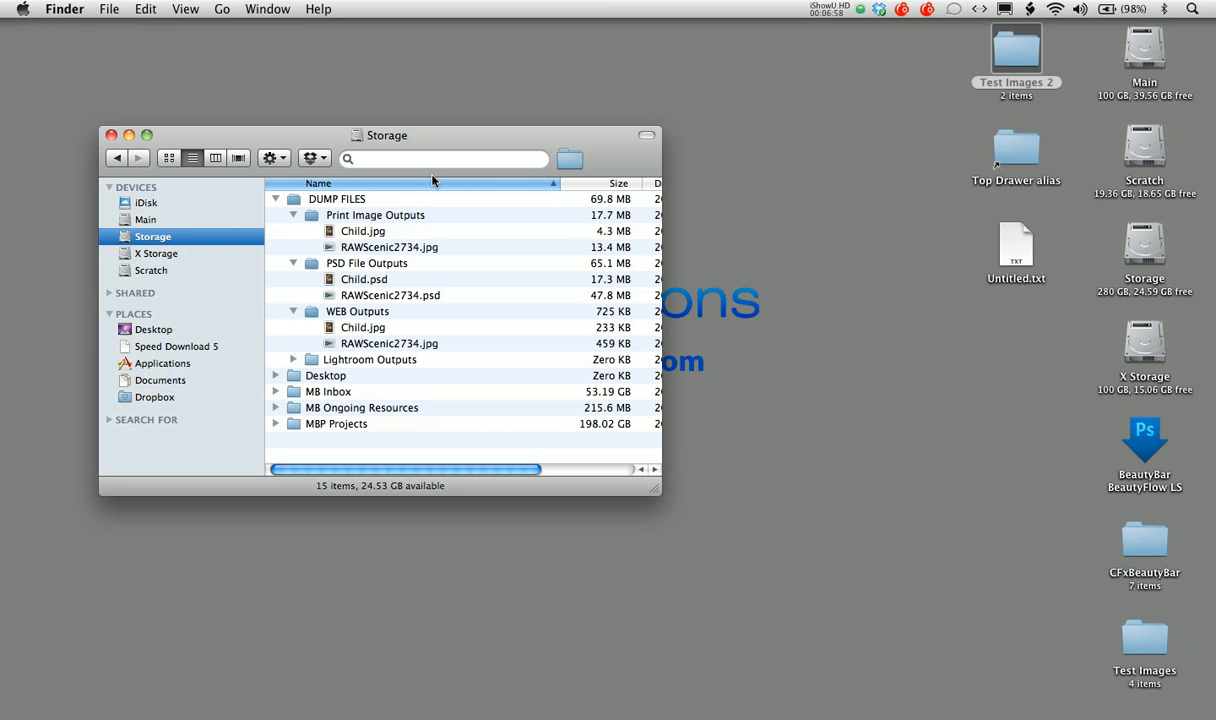
Select all the Child and RAWScenic2734 files in the Print Image, PSD File and WEB Outputs folders
left_click(362, 231)
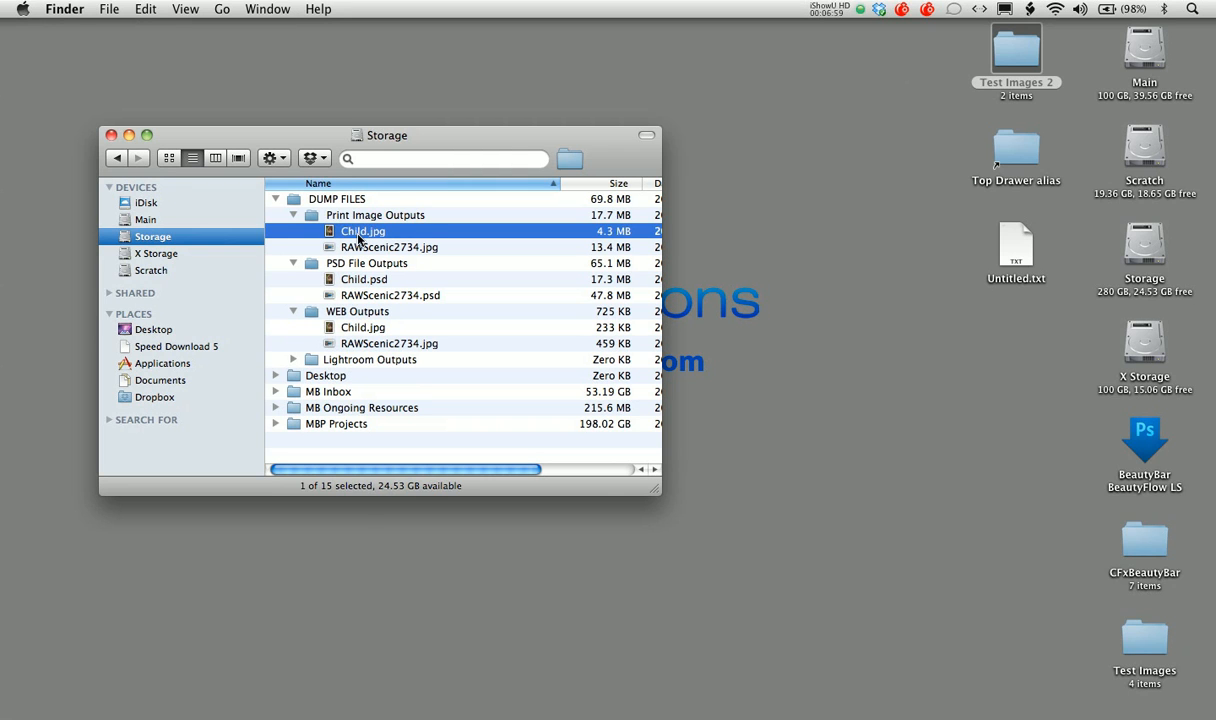
left_click(389, 247, "super")
left_click(364, 279, "super")
left_click(390, 295, "super")
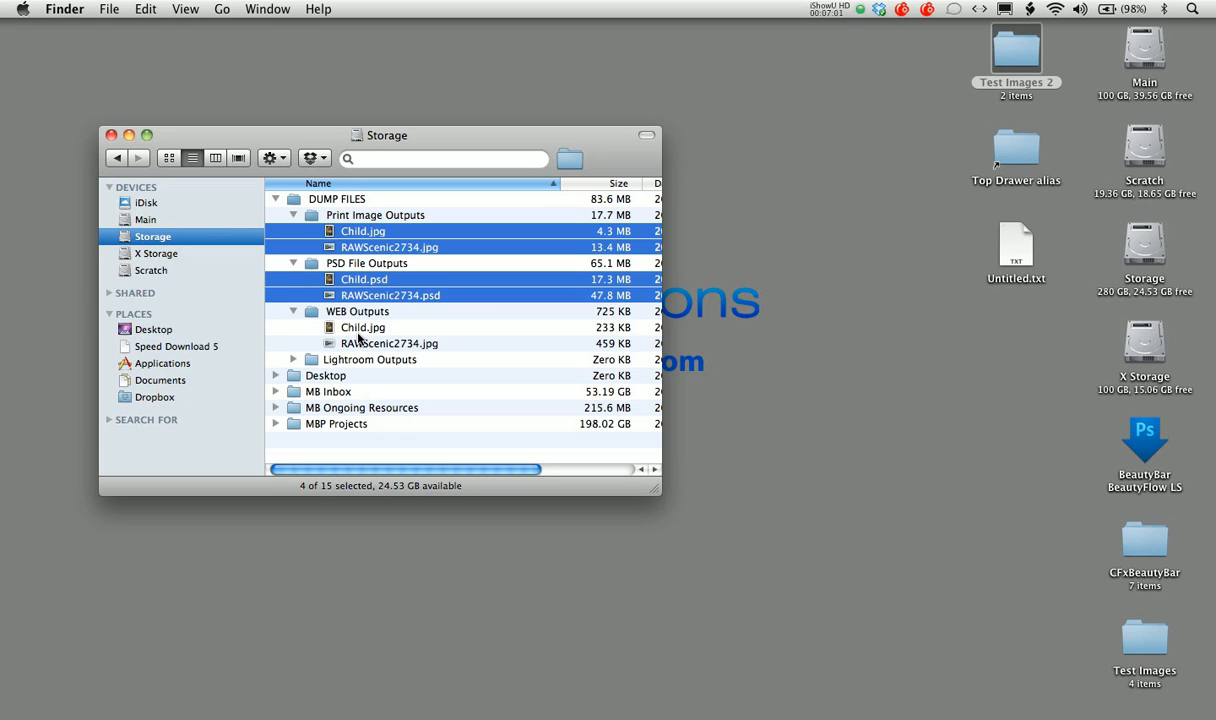
left_click(360, 328, "super")
left_click(385, 343, "super")
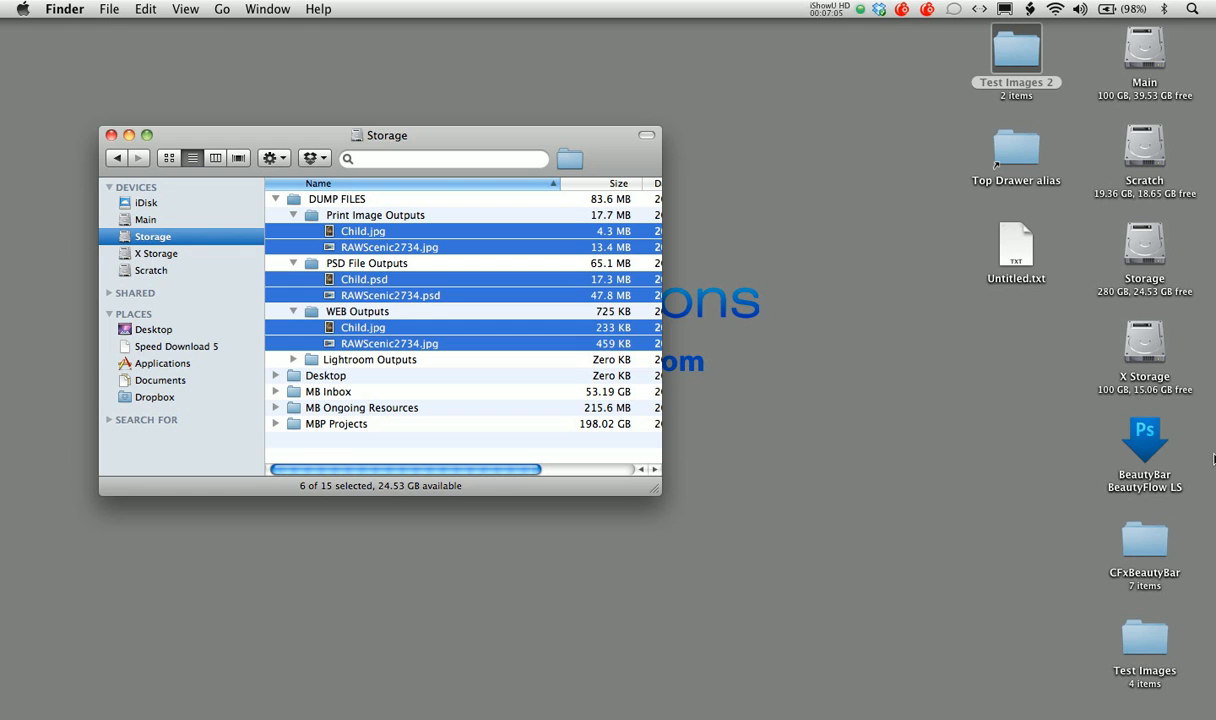
Switch to Photoshop, select the CFx FitnessFlow LS action in the Craig's Beauty Bar set, and start creating a droplet
mouse_move(1212, 450)
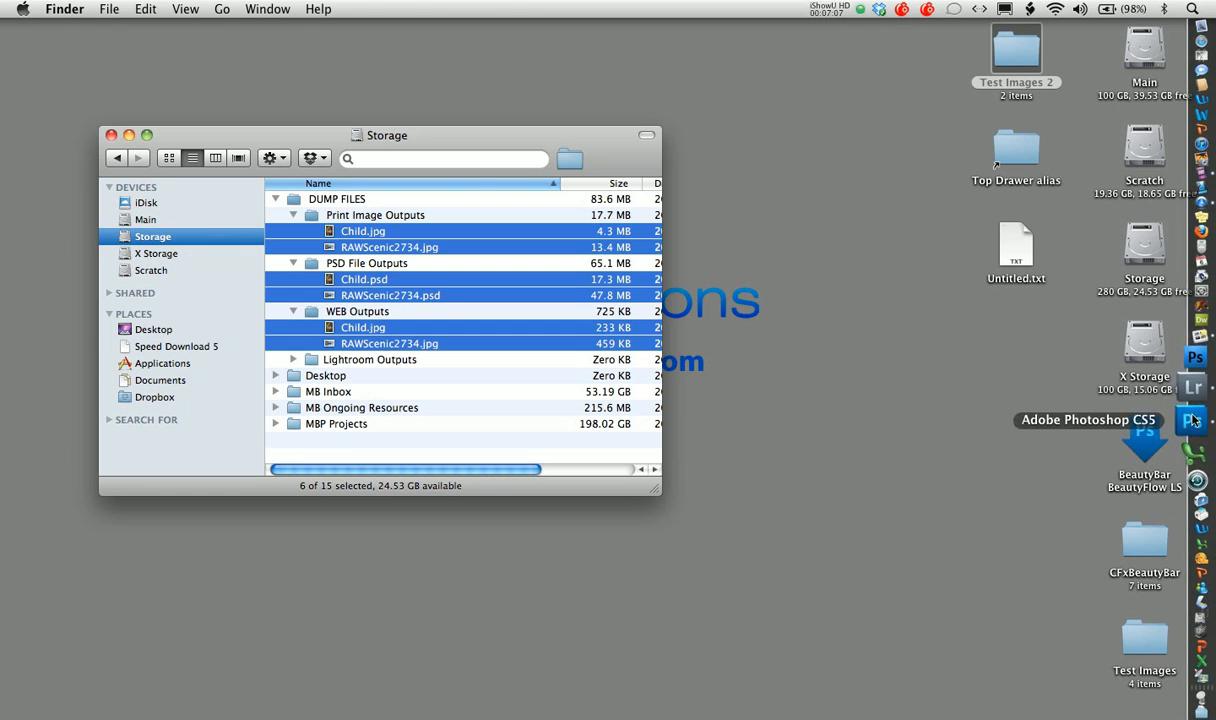
left_click(1196, 420)
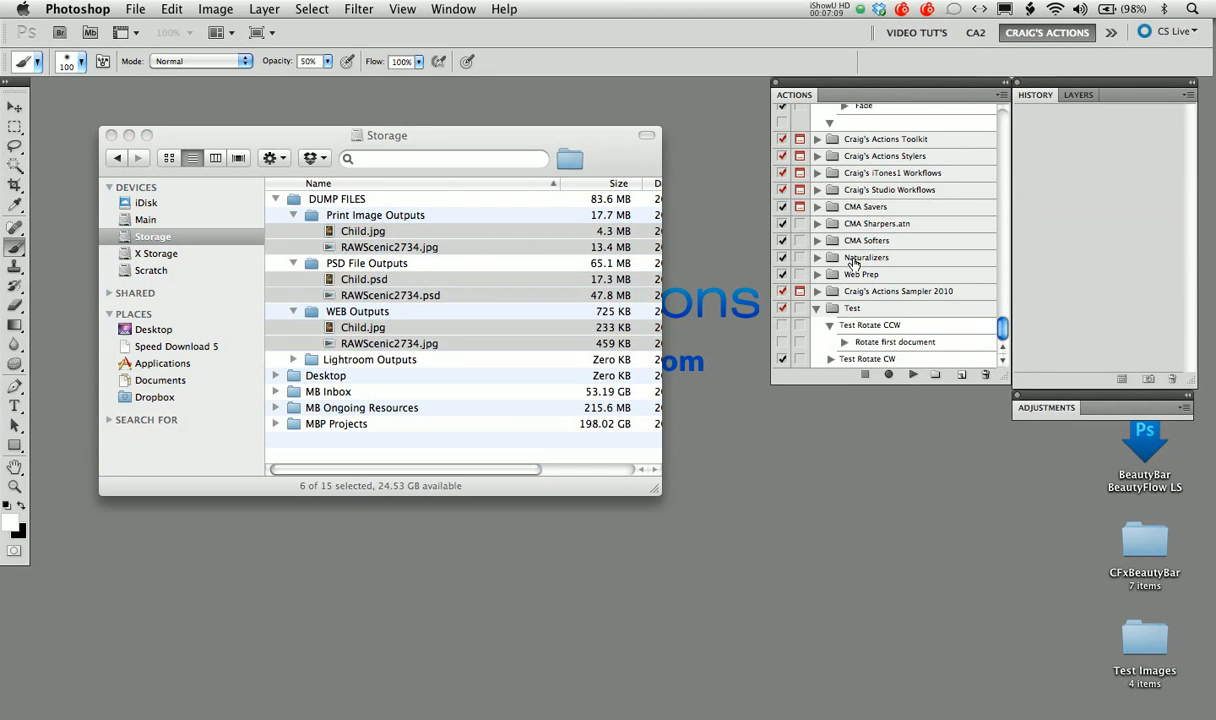
left_click_drag(1003, 331, 1020, 115)
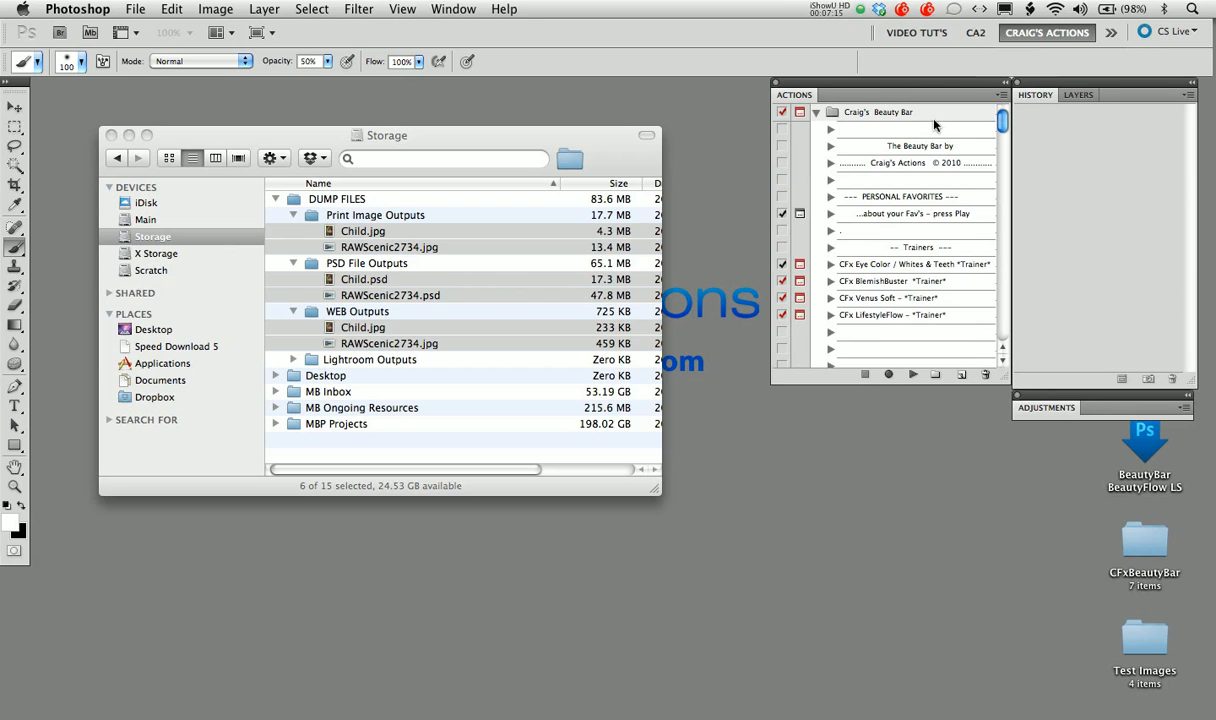
left_click(880, 280)
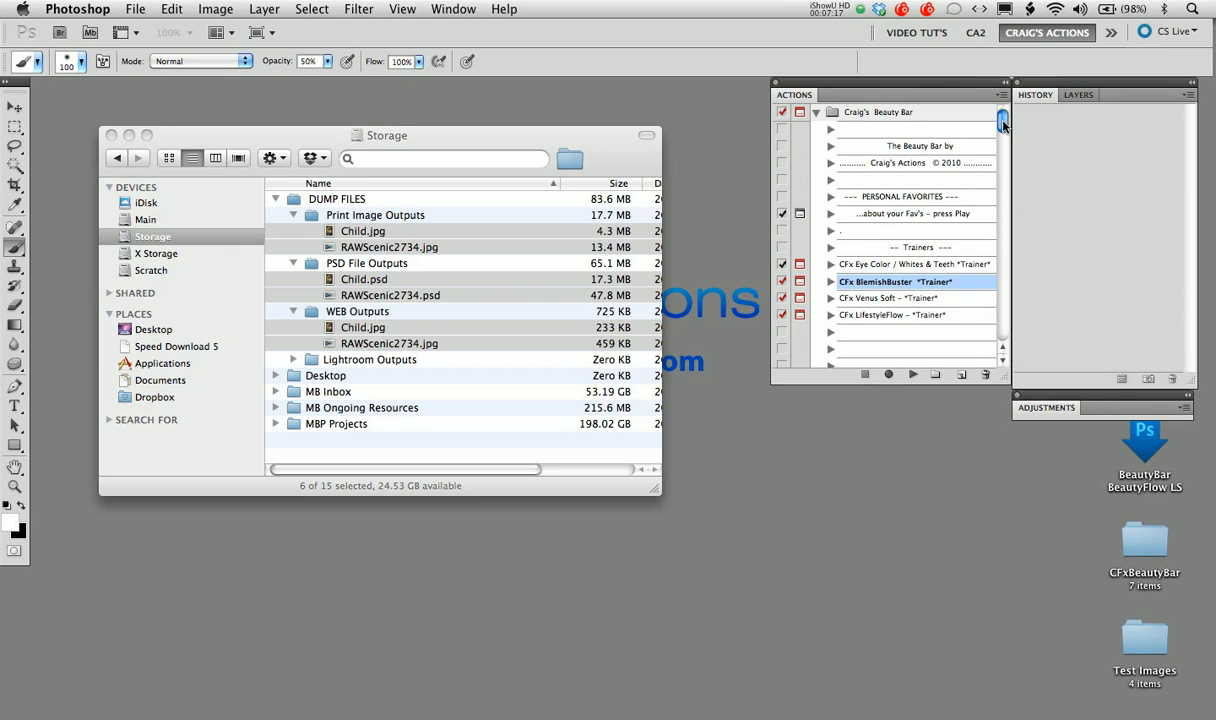
left_click_drag(1003, 122, 1003, 155)
left_click(856, 162)
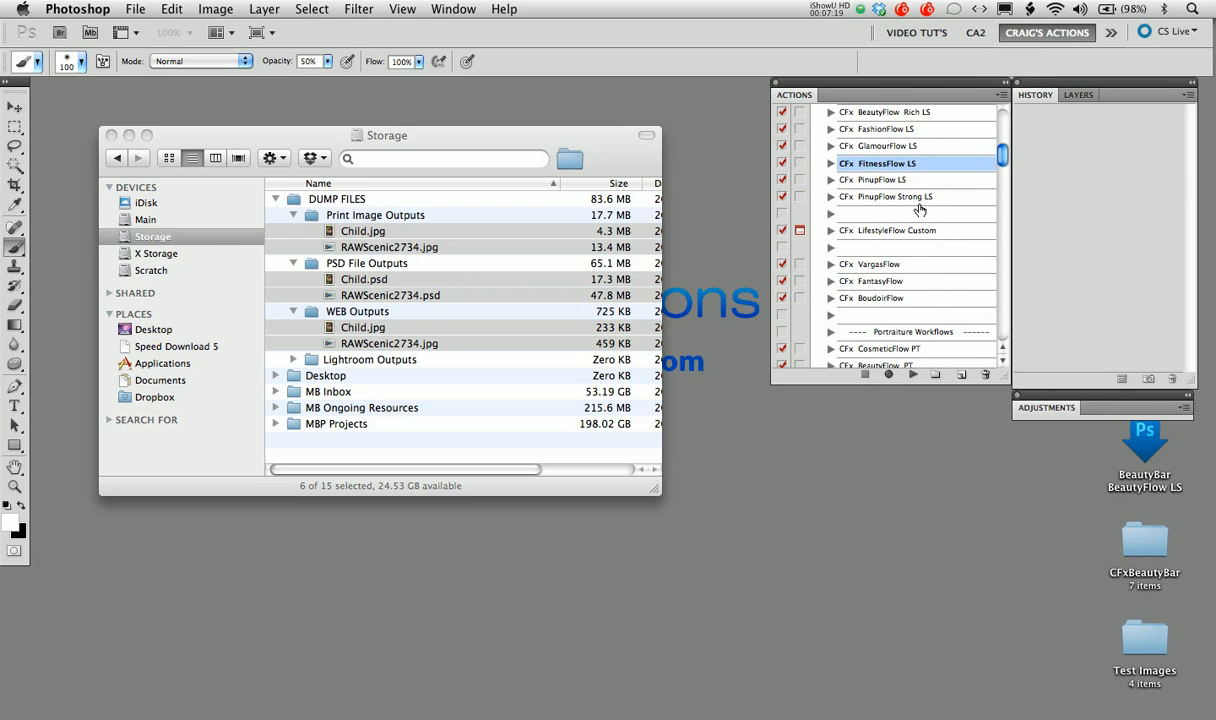
left_click(133, 9)
mouse_move(248, 432)
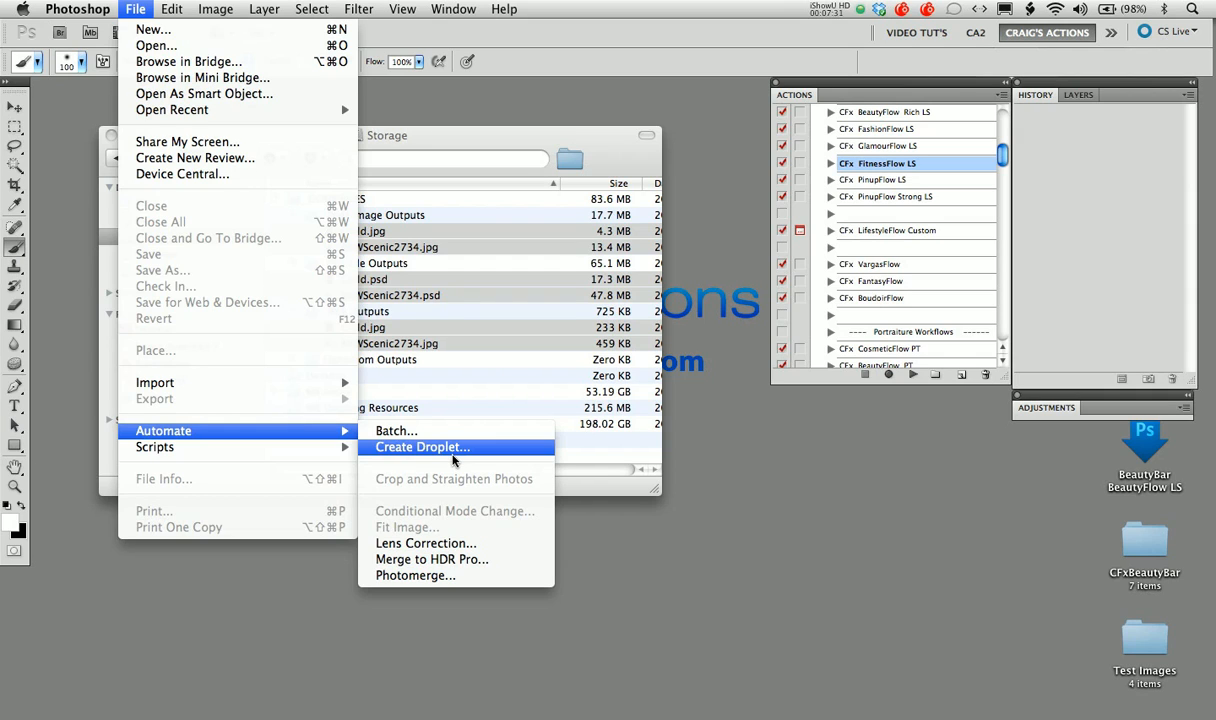
left_click(452, 449)
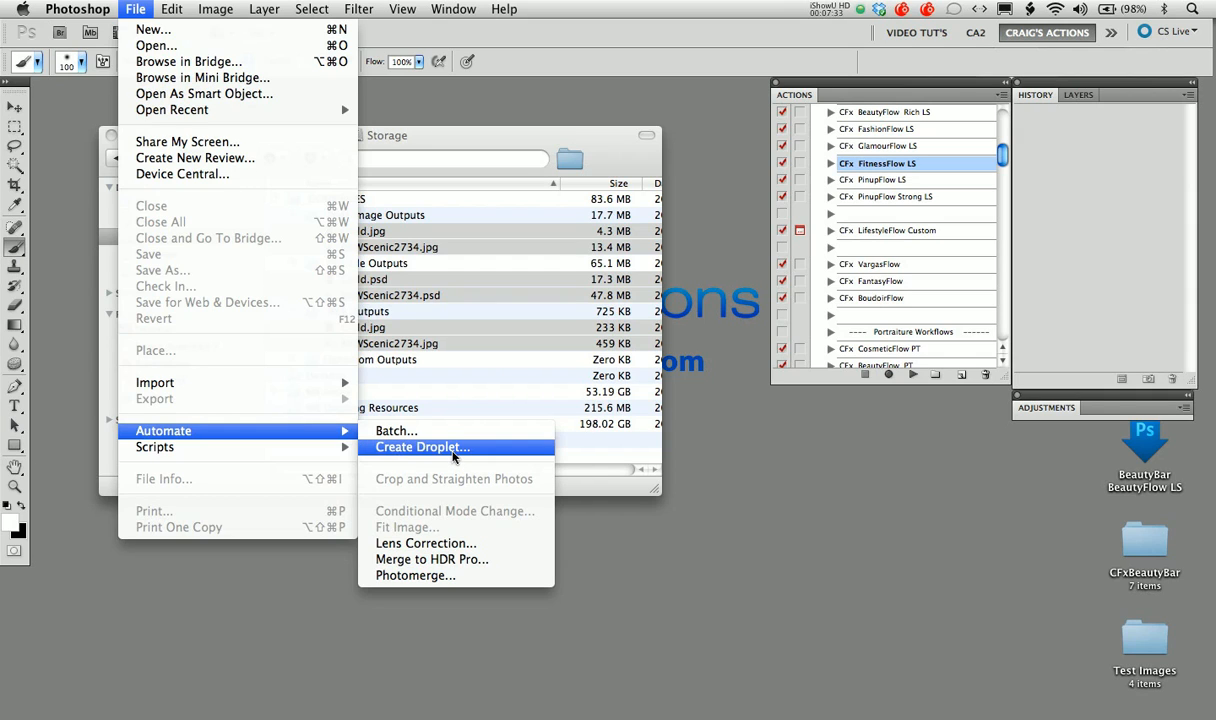